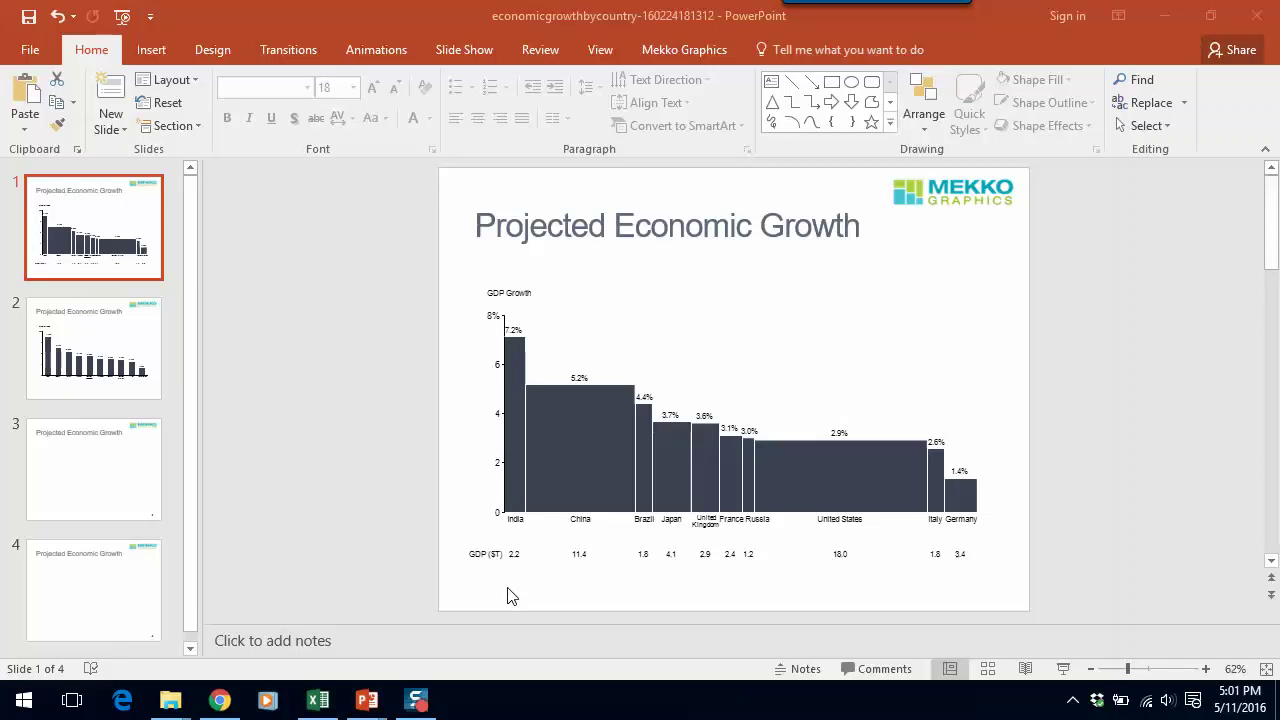
Bring up slide 2 in the editing area on the way to slide 3, Projected Economic Growth.
{"action": "left_click", "coordinate": [127, 372]}
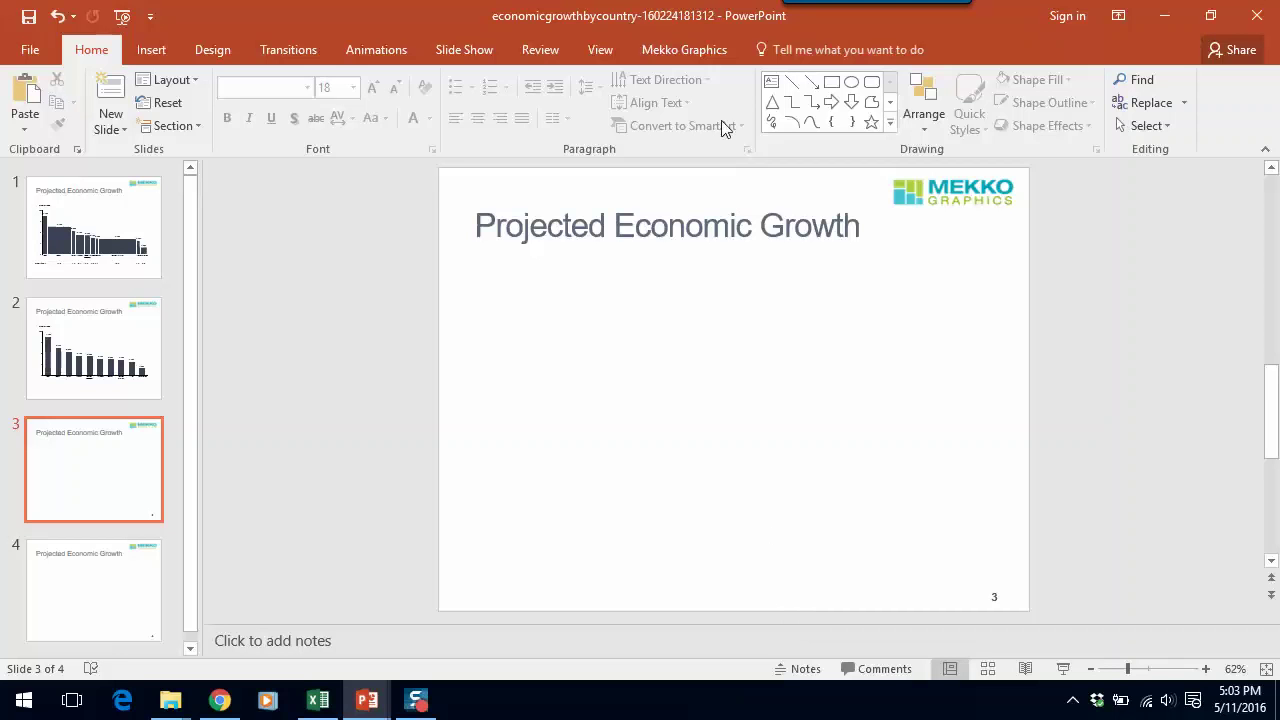
Insert a Bar Mekko chart from the Mekko Graphics Marimekko menu.
{"action": "left_click", "coordinate": [690, 52]}
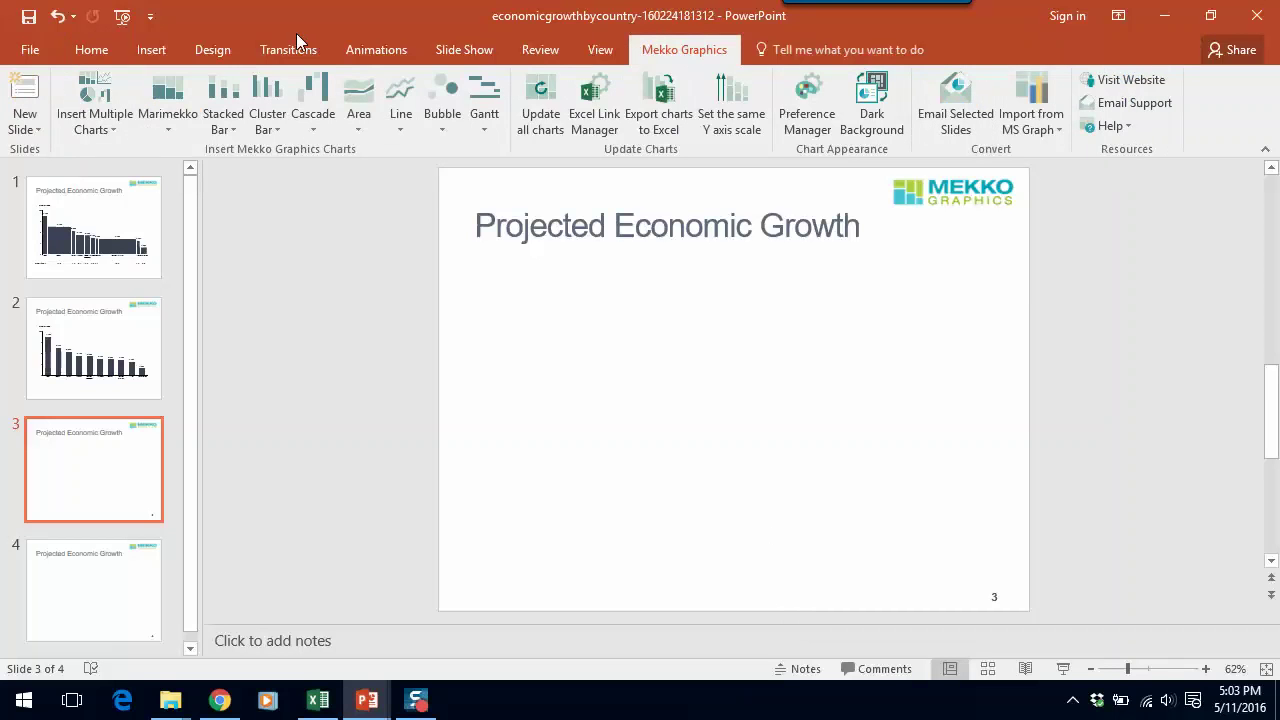
{"action": "left_click", "coordinate": [172, 117]}
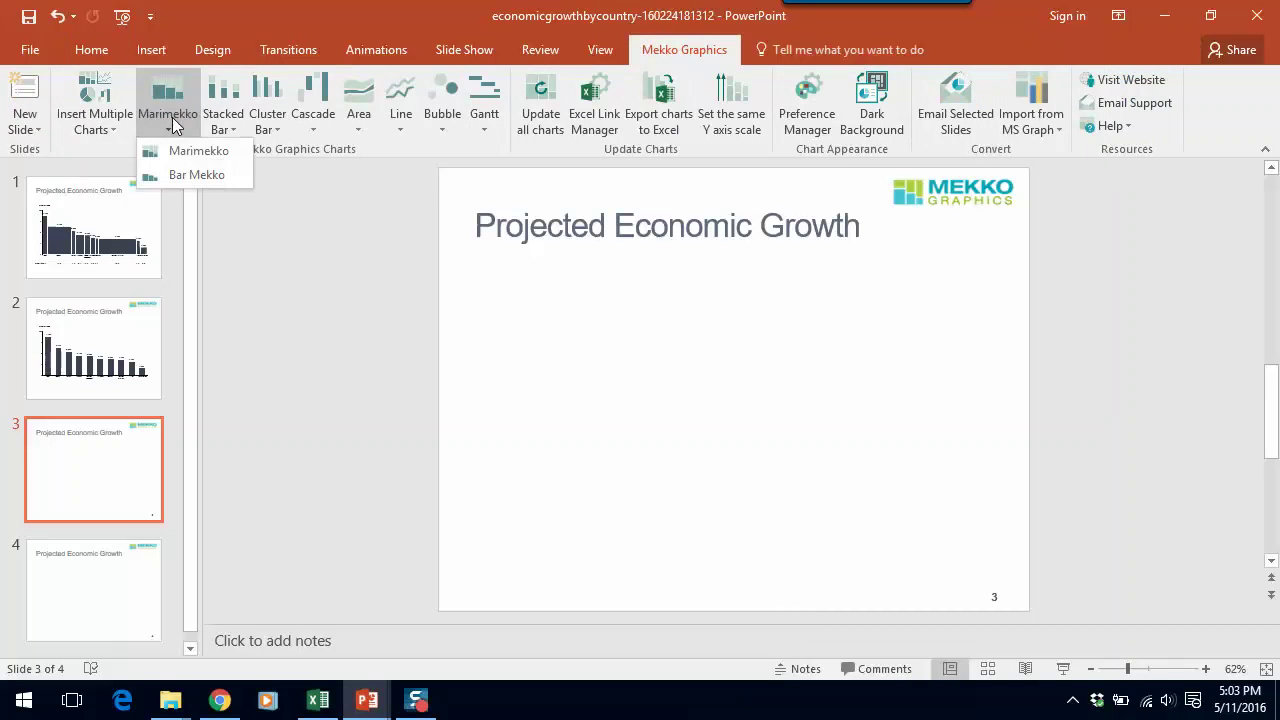
{"action": "left_click", "coordinate": [204, 176]}
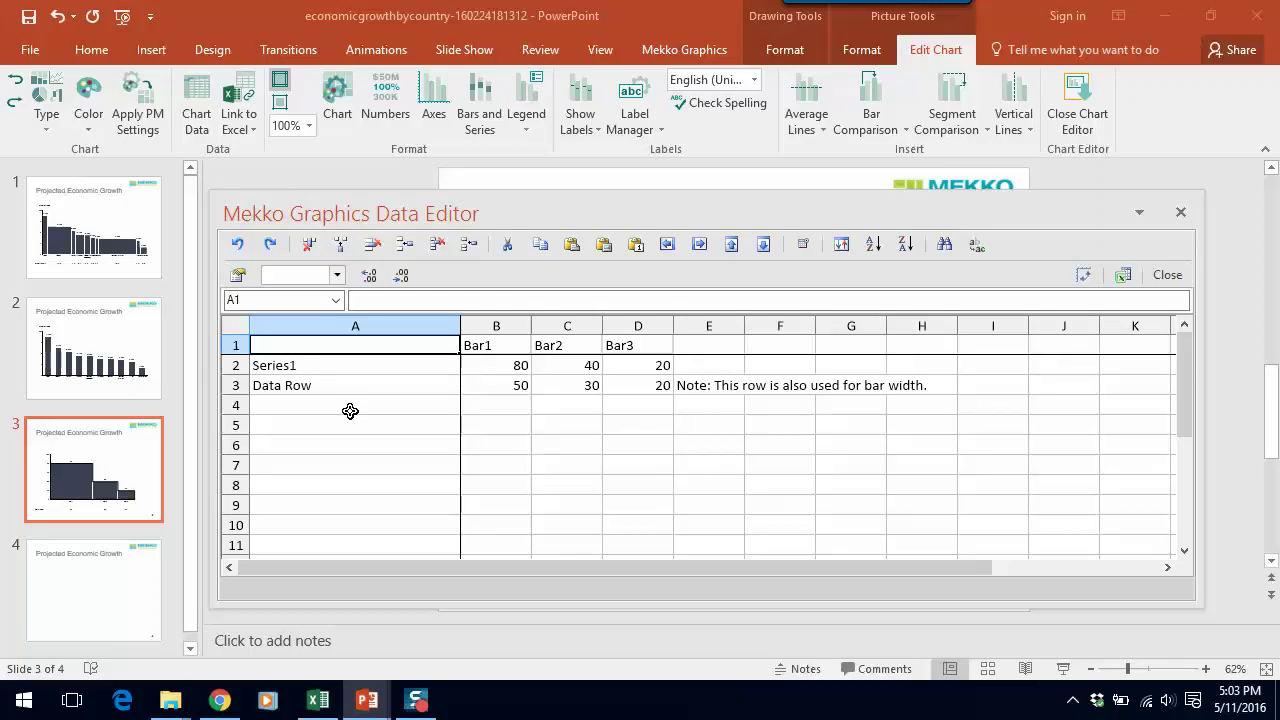
Step through cells A1–A3 of the Data Editor, checking the Series1 and Data Row labels.
{"action": "key", "text": "Down"}
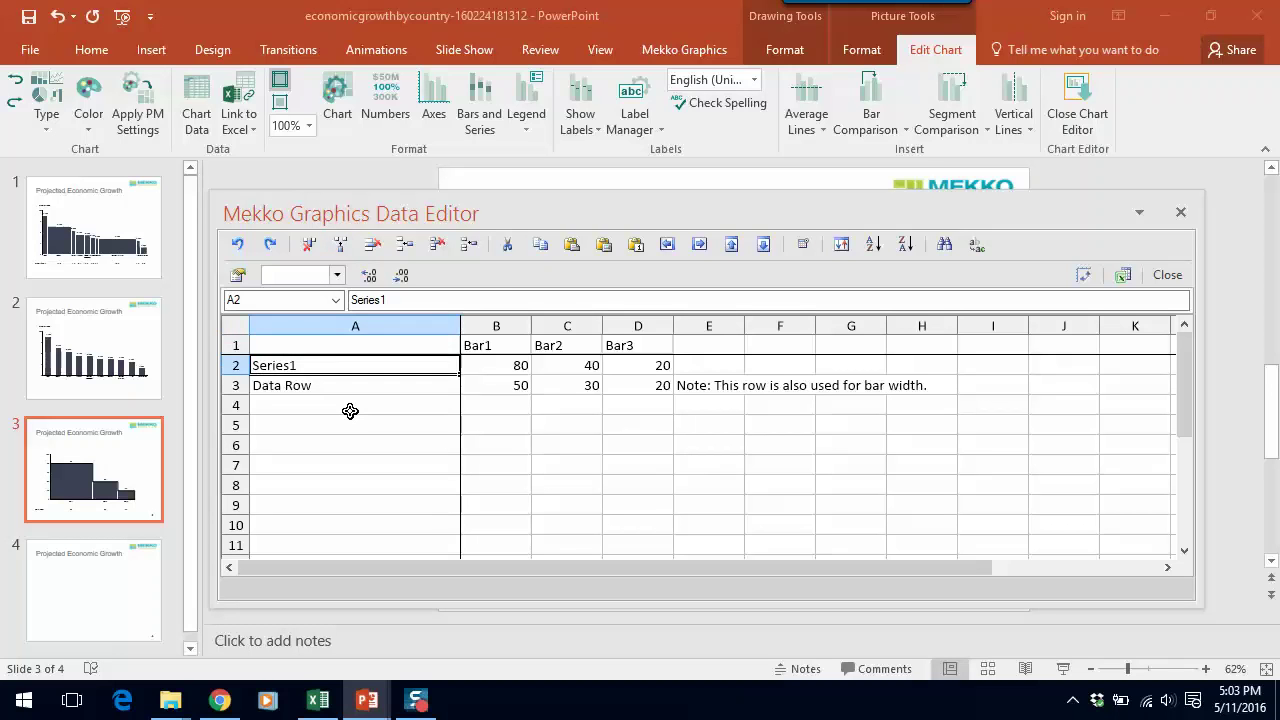
{"action": "key", "text": "Up"}
{"action": "key", "text": "Down"}
{"action": "key", "text": "Down"}
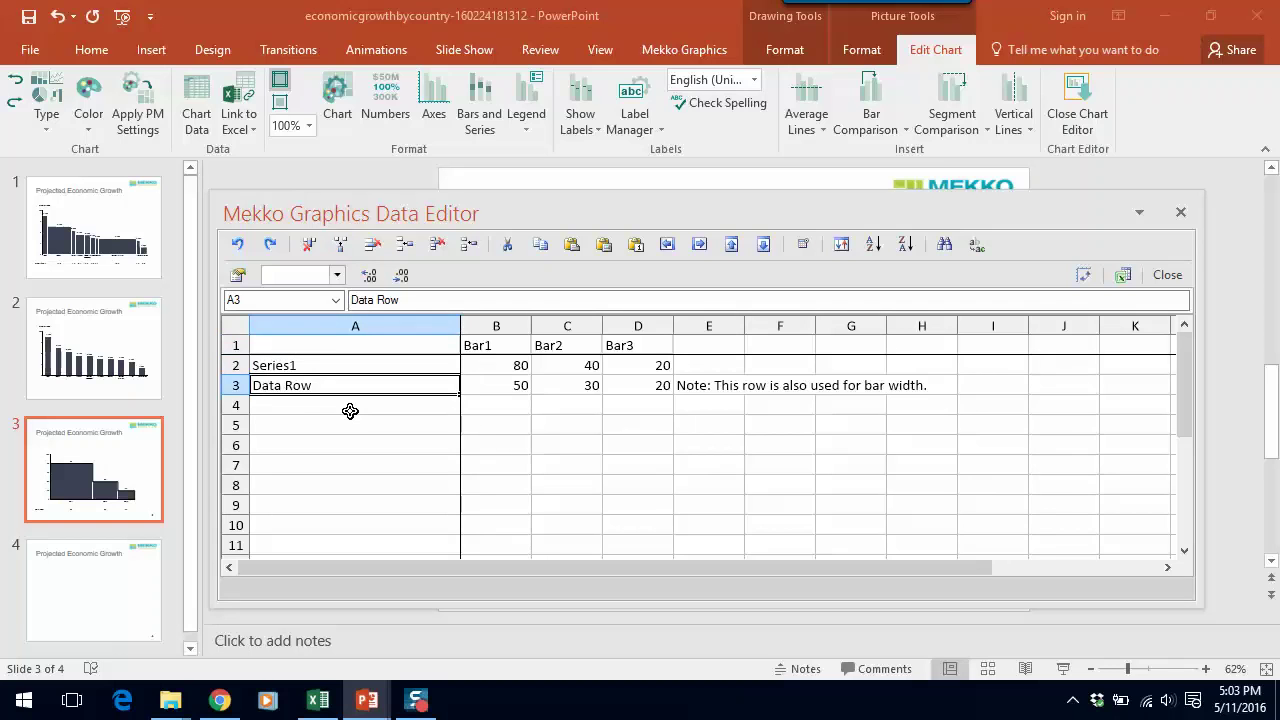
{"action": "key", "text": "Up"}
{"action": "key", "text": "Down"}
{"action": "key", "text": "Up"}
{"action": "key", "text": "Up"}
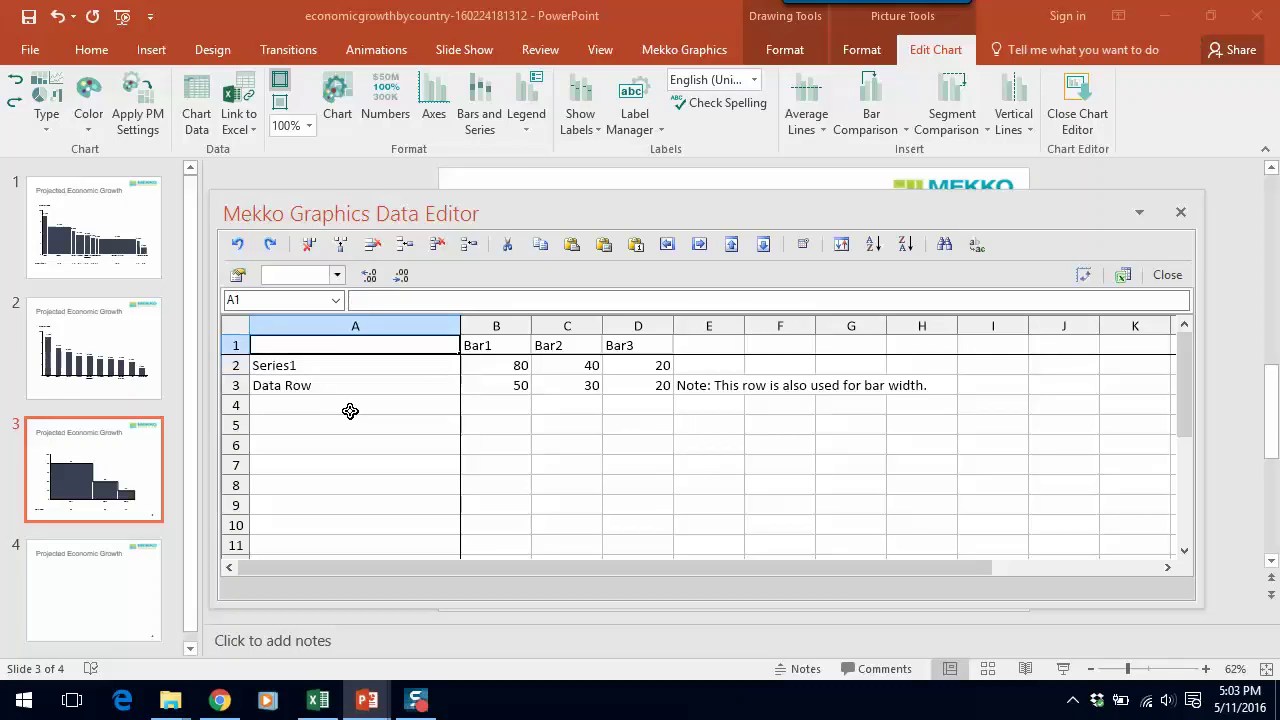
{"action": "key", "text": "Down"}
{"action": "key", "text": "Down"}
{"action": "key", "text": "Up"}
{"action": "key", "text": "Up"}
{"action": "key", "text": "Down"}
{"action": "key", "text": "Down"}
{"action": "key", "text": "Up"}
{"action": "key", "text": "Up"}
Copy the country growth rate and GDP table from the Excel workbook.
{"action": "left_click", "coordinate": [328, 694]}
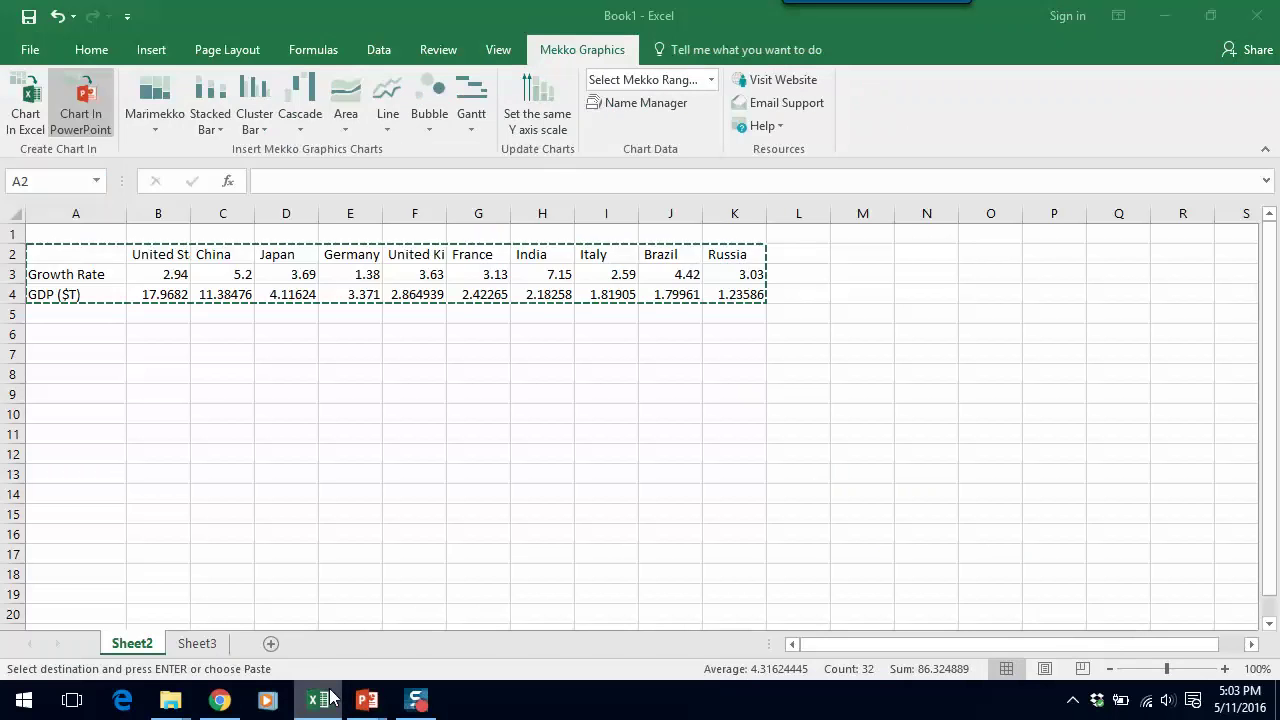
{"action": "right_click", "coordinate": [91, 254]}
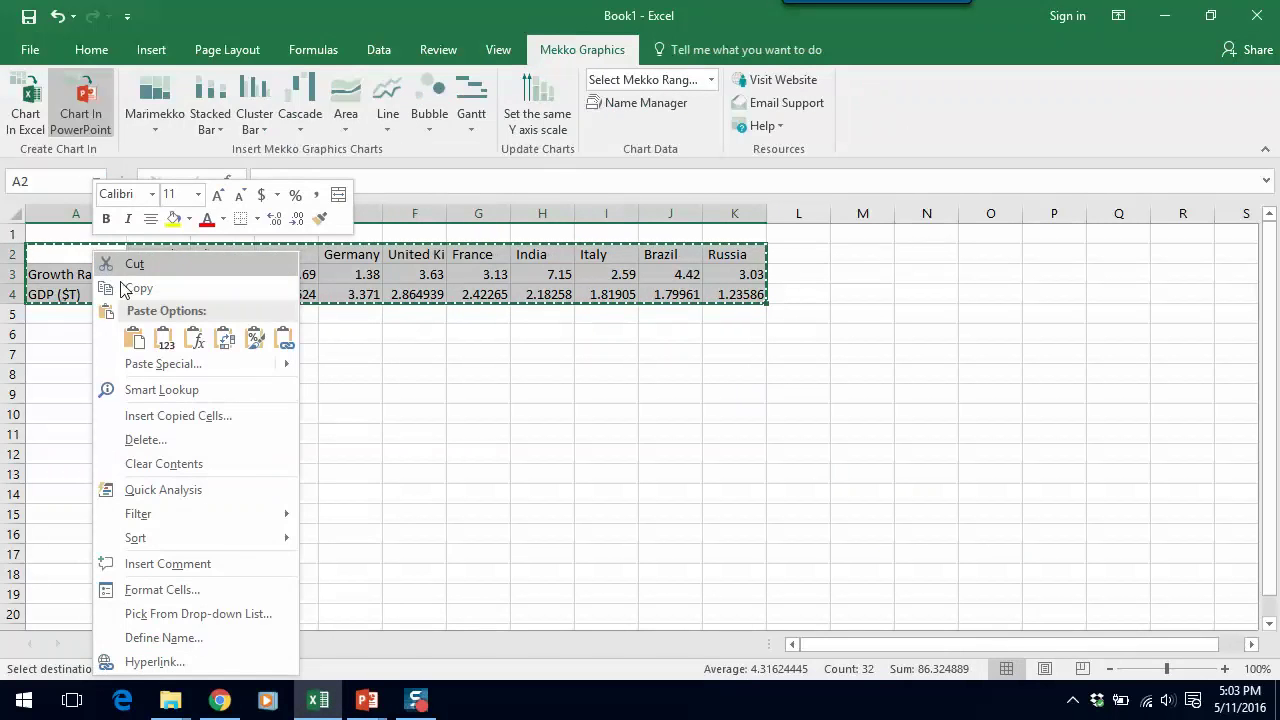
{"action": "left_click", "coordinate": [127, 292]}
Paste the table over the sample values in the Data Editor and close it.
{"action": "mouse_move", "coordinate": [367, 700]}
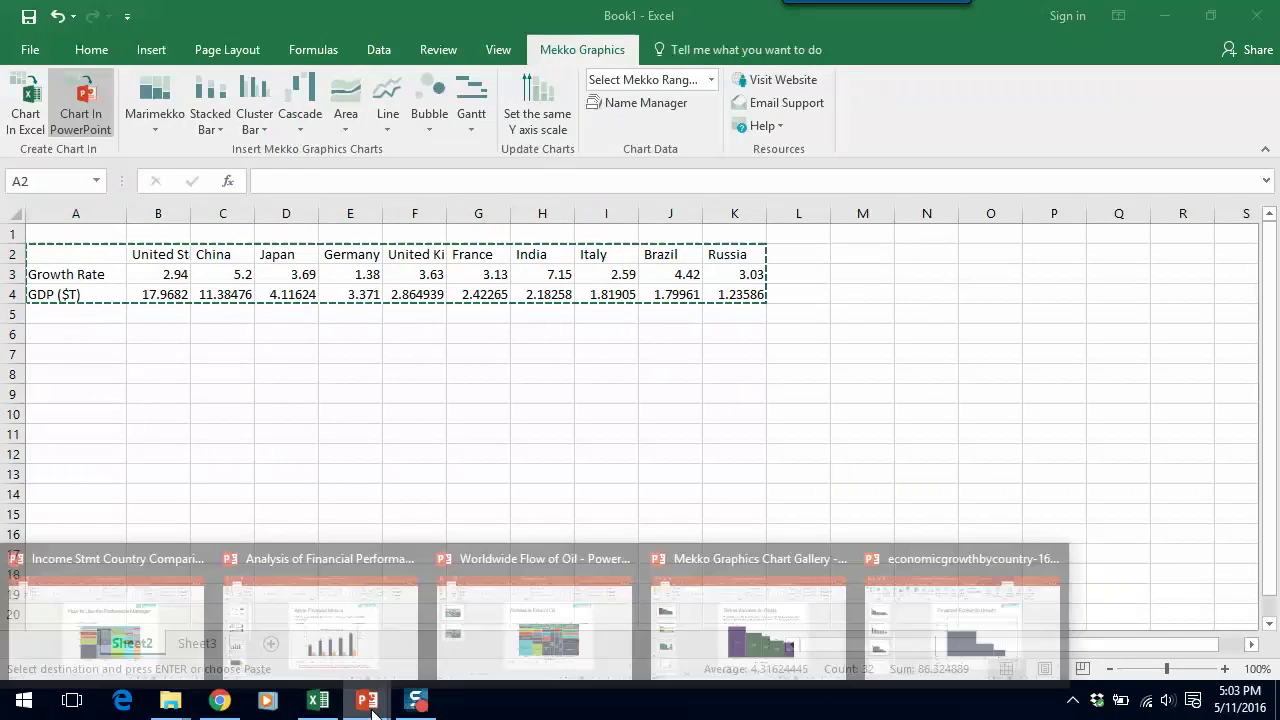
{"action": "left_click", "coordinate": [911, 607]}
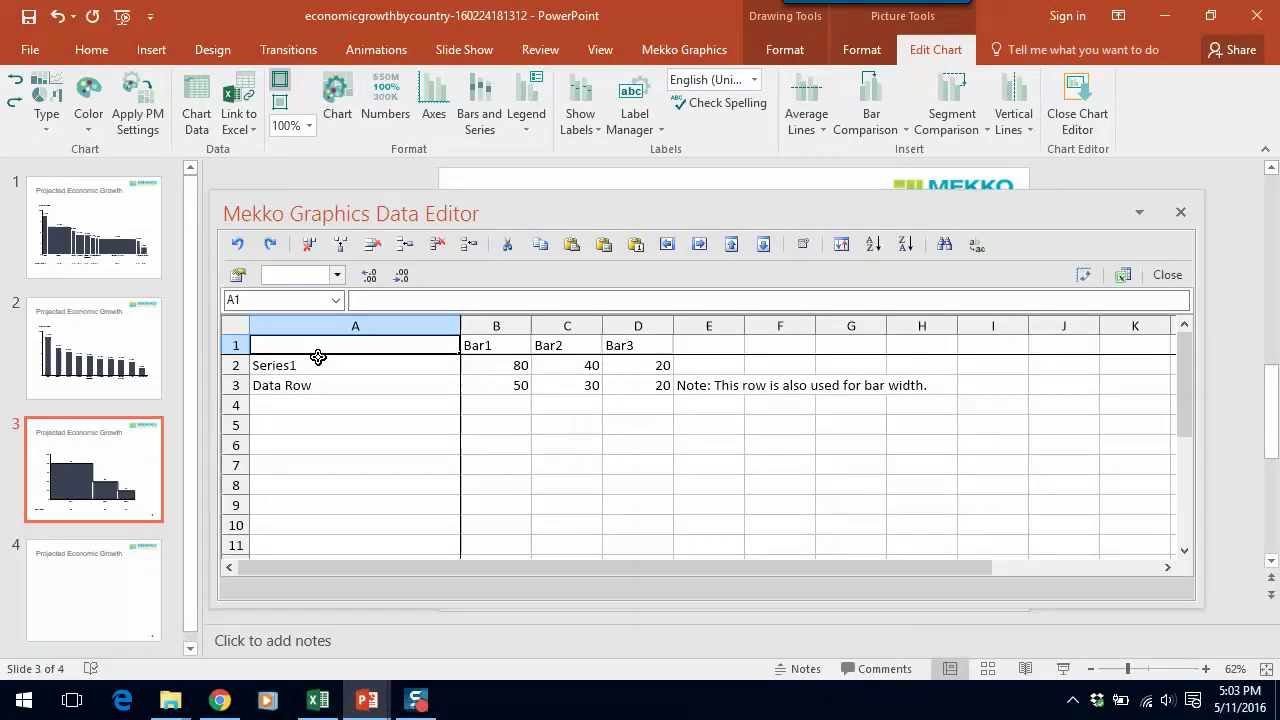
{"action": "key", "text": "ctrl+v"}
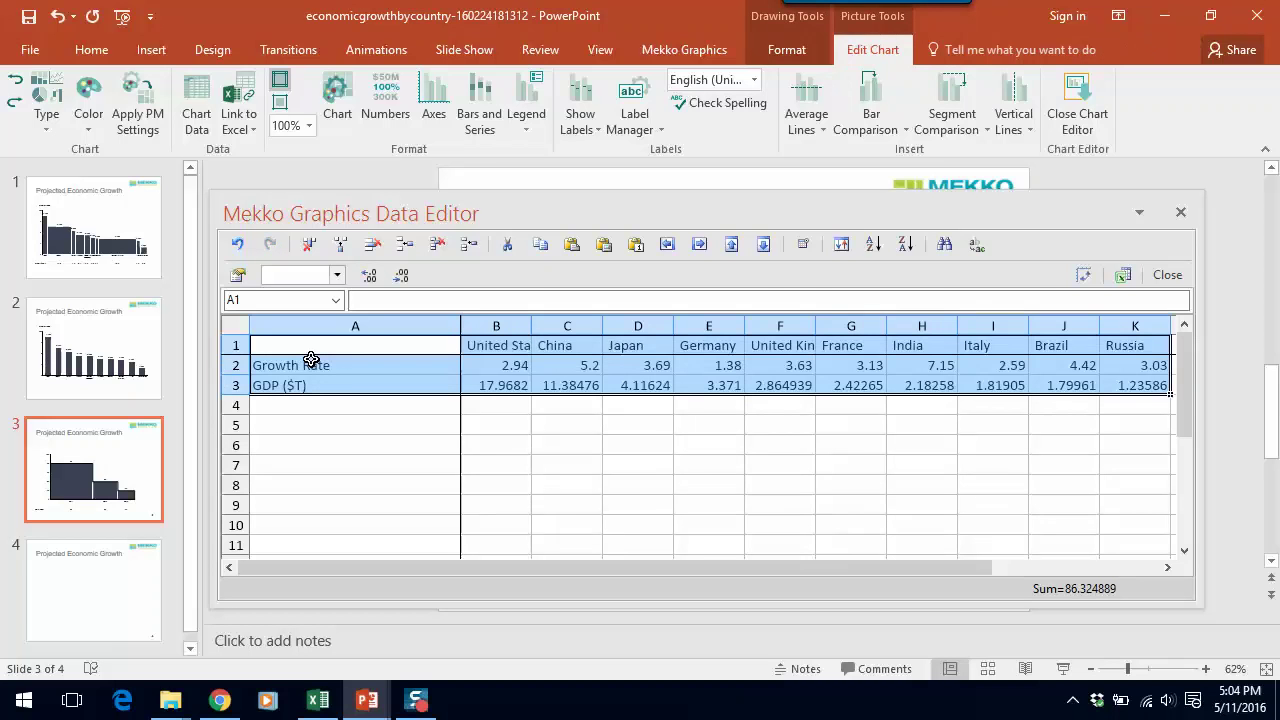
{"action": "left_click", "coordinate": [349, 385]}
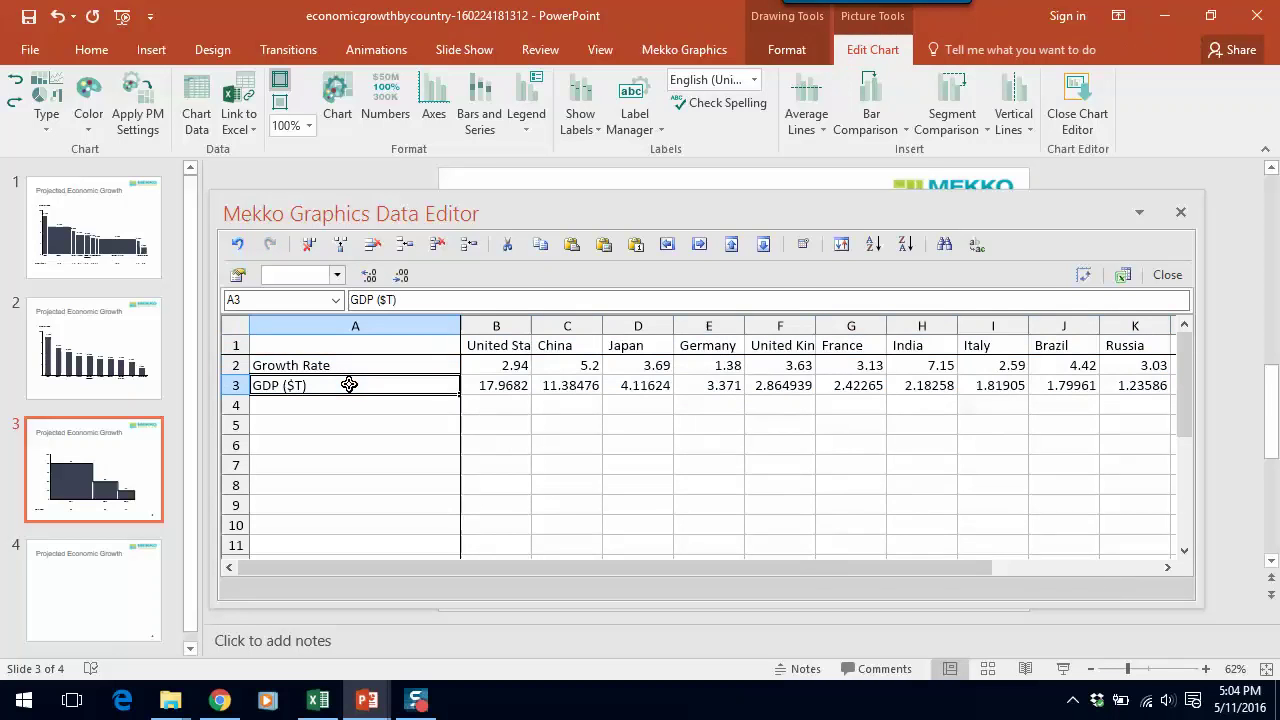
{"action": "left_click", "coordinate": [1176, 277]}
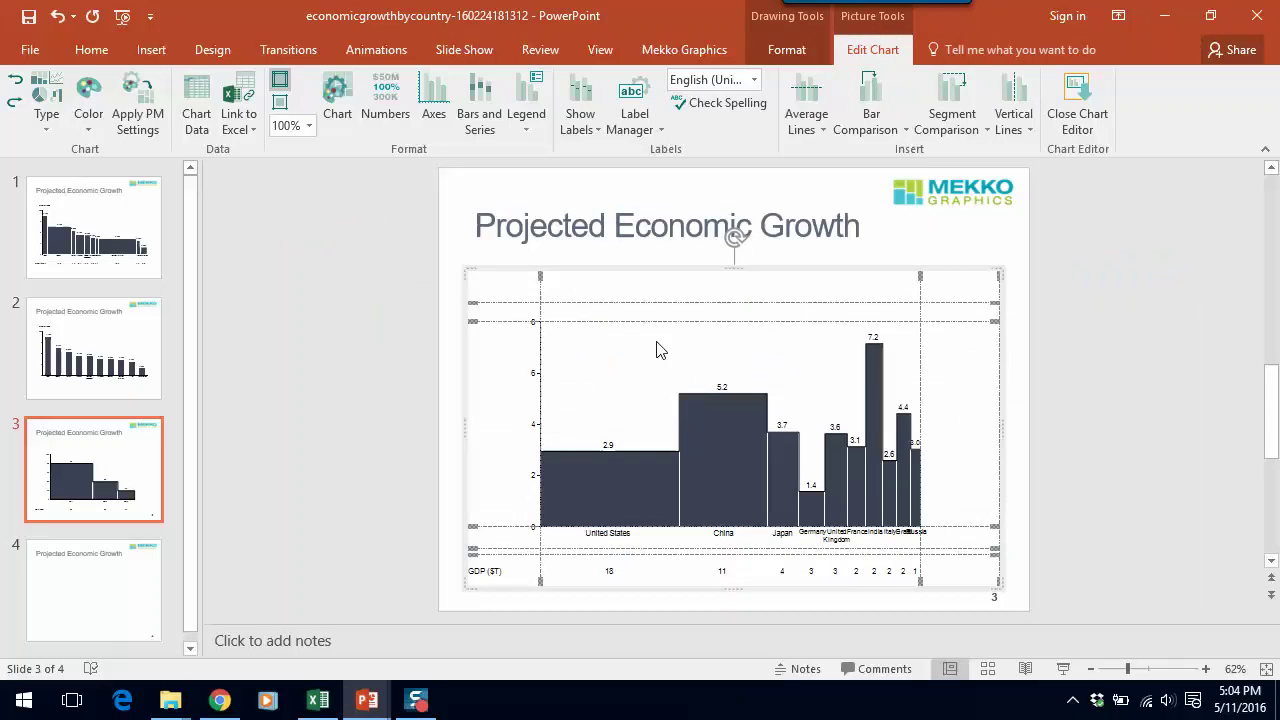
Widen the plot area on both sides and sort the bars highest on the left.
{"action": "left_click_drag", "start_coordinate": [540, 290], "coordinate": [518, 293]}
{"action": "left_click_drag", "start_coordinate": [920, 274], "coordinate": [966, 300]}
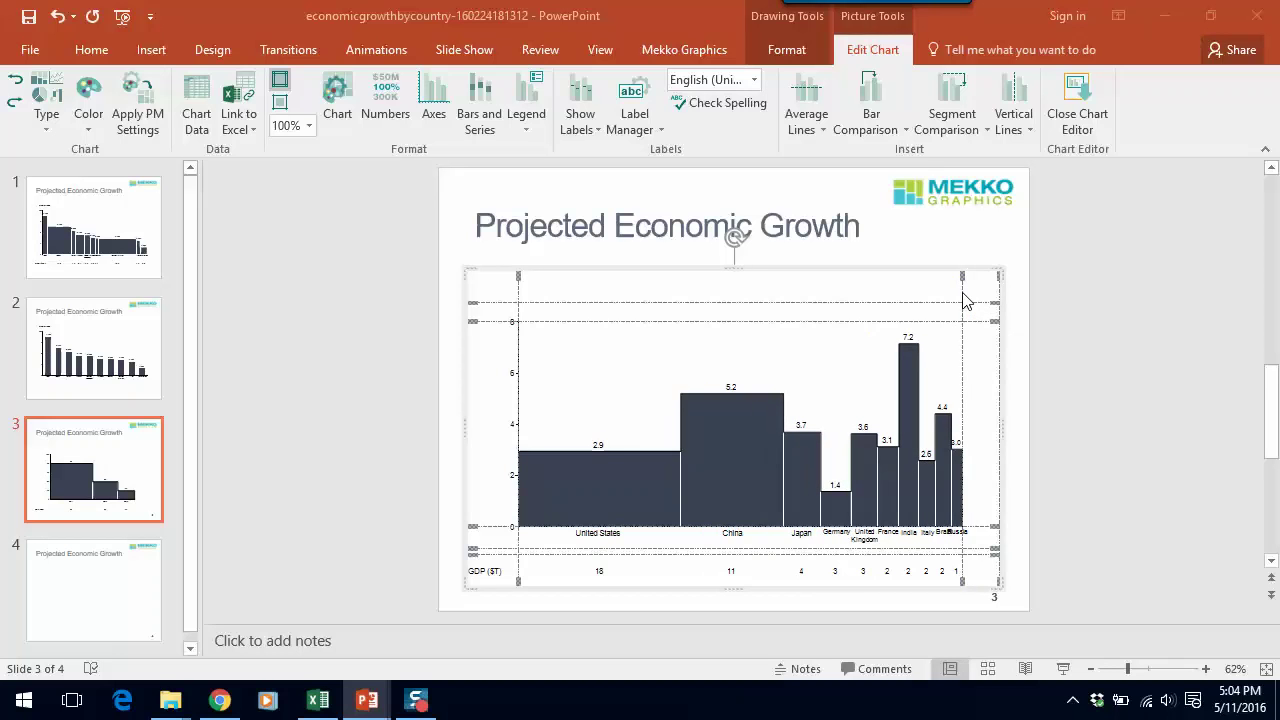
{"action": "left_click", "coordinate": [333, 95]}
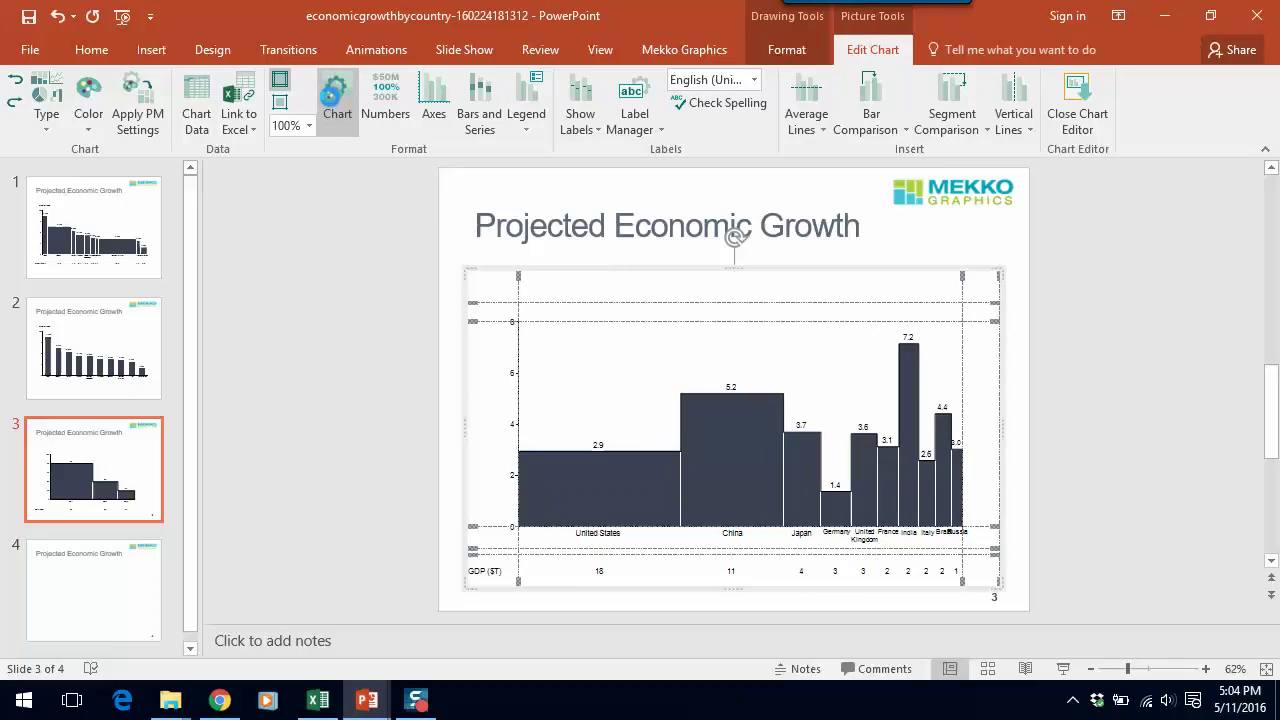
{"action": "left_click", "coordinate": [333, 95]}
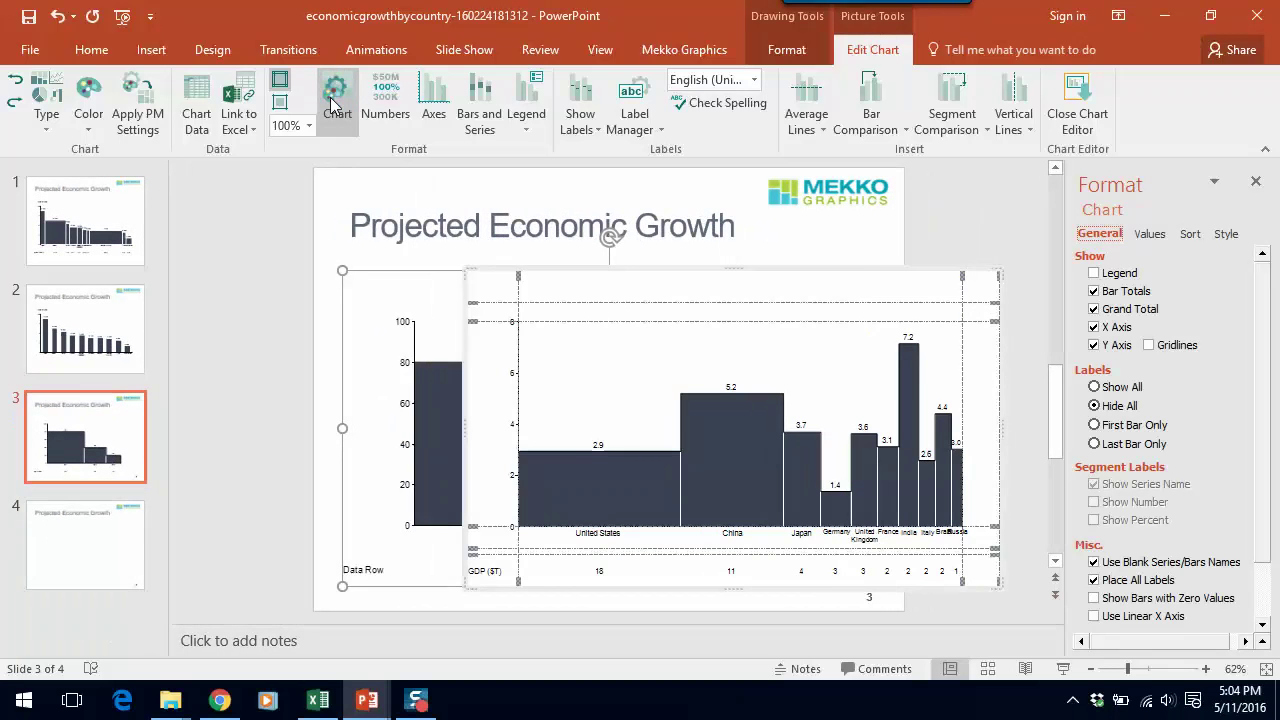
{"action": "left_click", "coordinate": [1190, 234]}
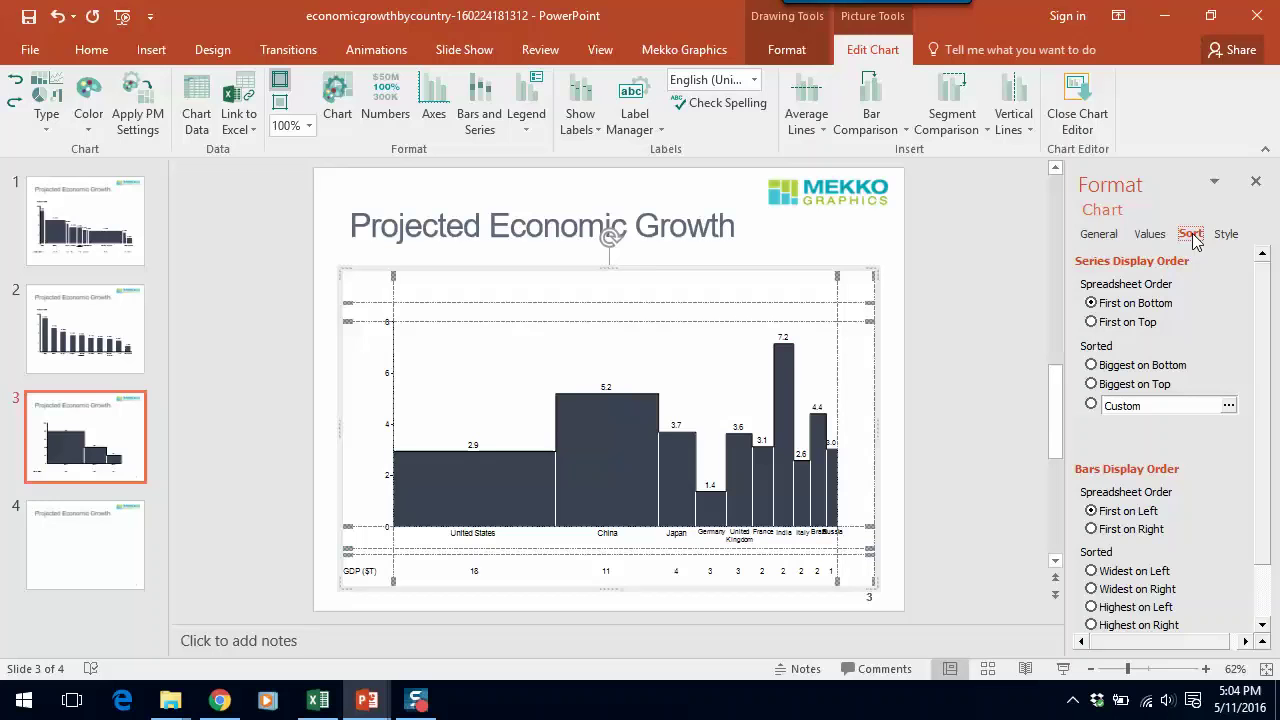
{"action": "left_click", "coordinate": [1093, 610]}
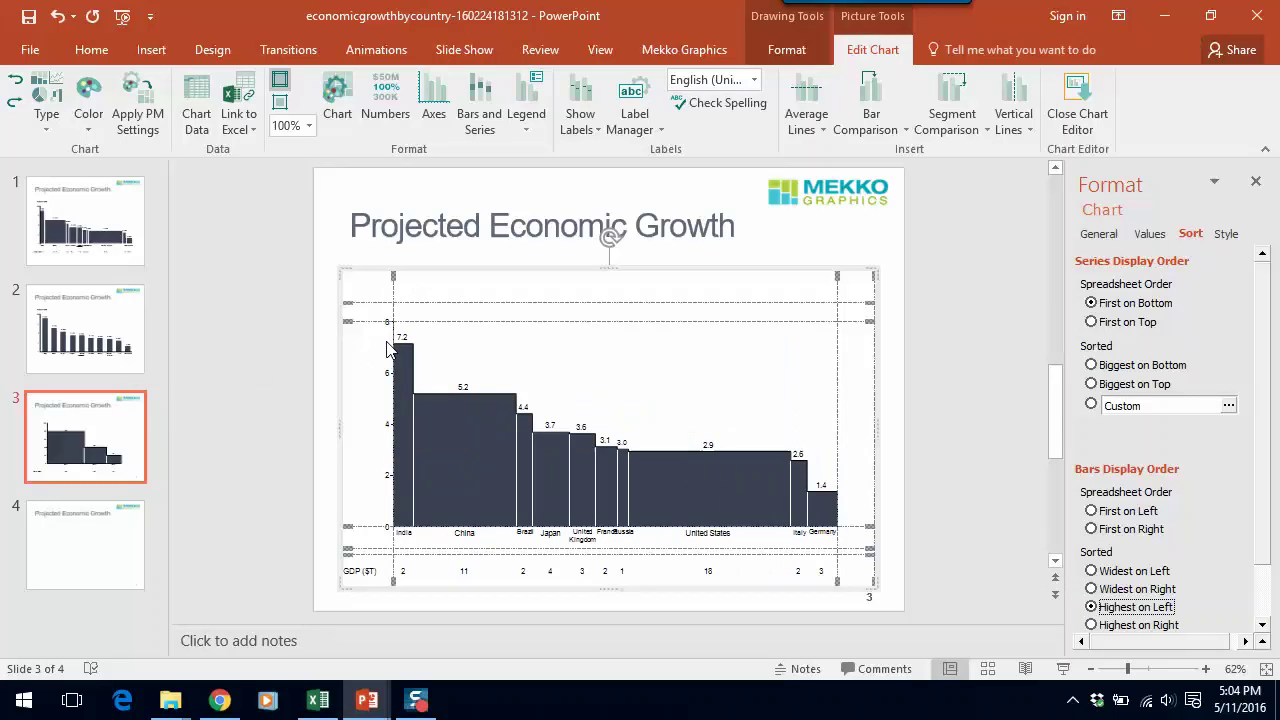
Show the data-row GDP values with one decimal place.
{"action": "left_click", "coordinate": [1148, 234]}
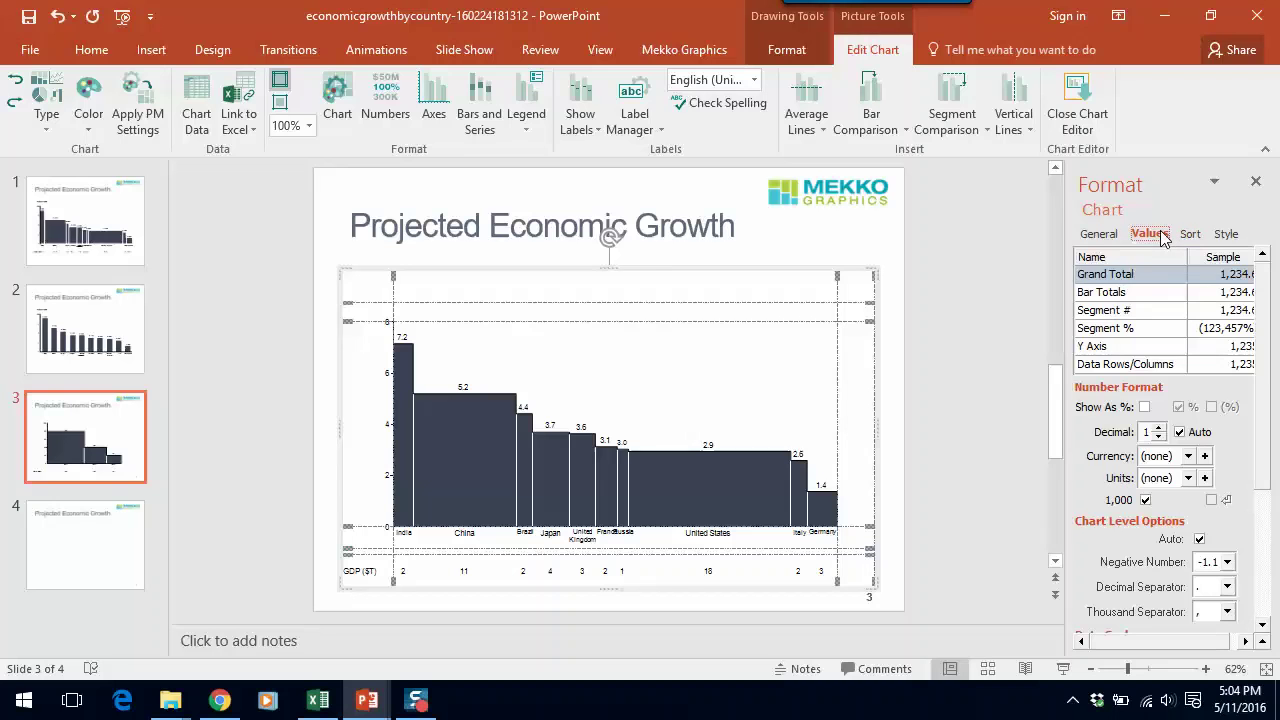
{"action": "left_click", "coordinate": [1115, 366]}
{"action": "left_click", "coordinate": [1159, 428]}
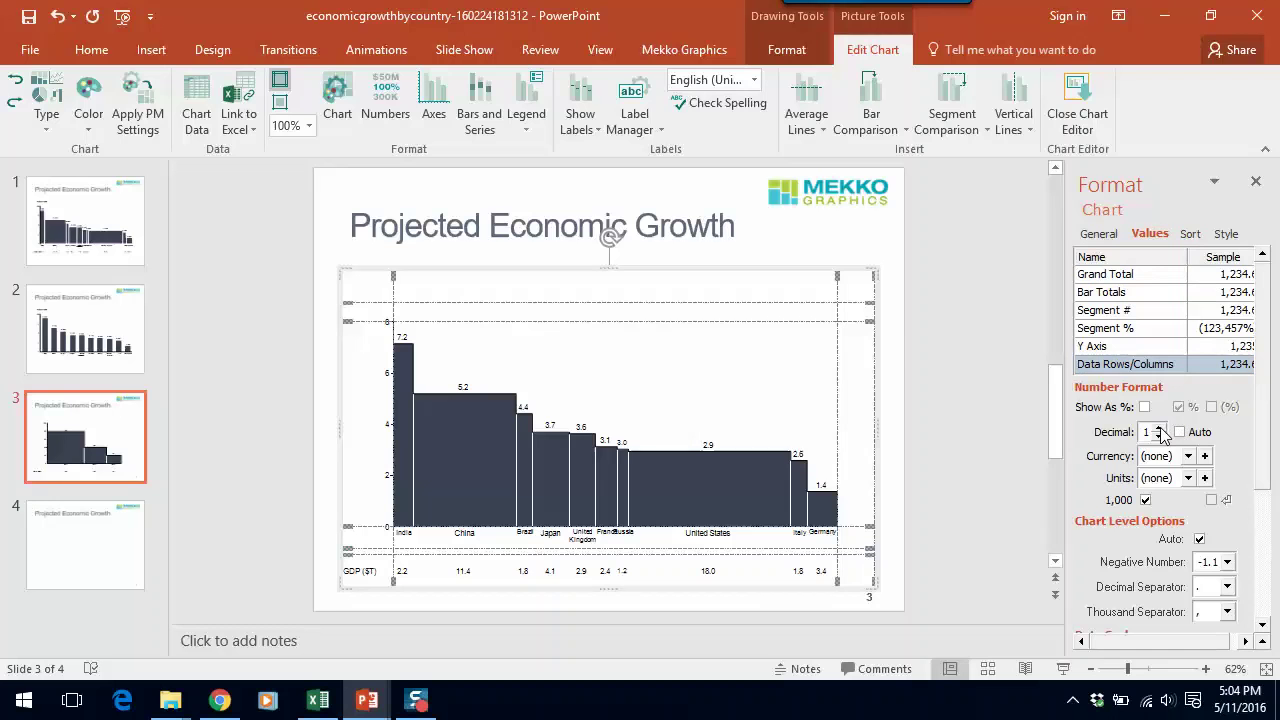
{"action": "left_click", "coordinate": [894, 360]}
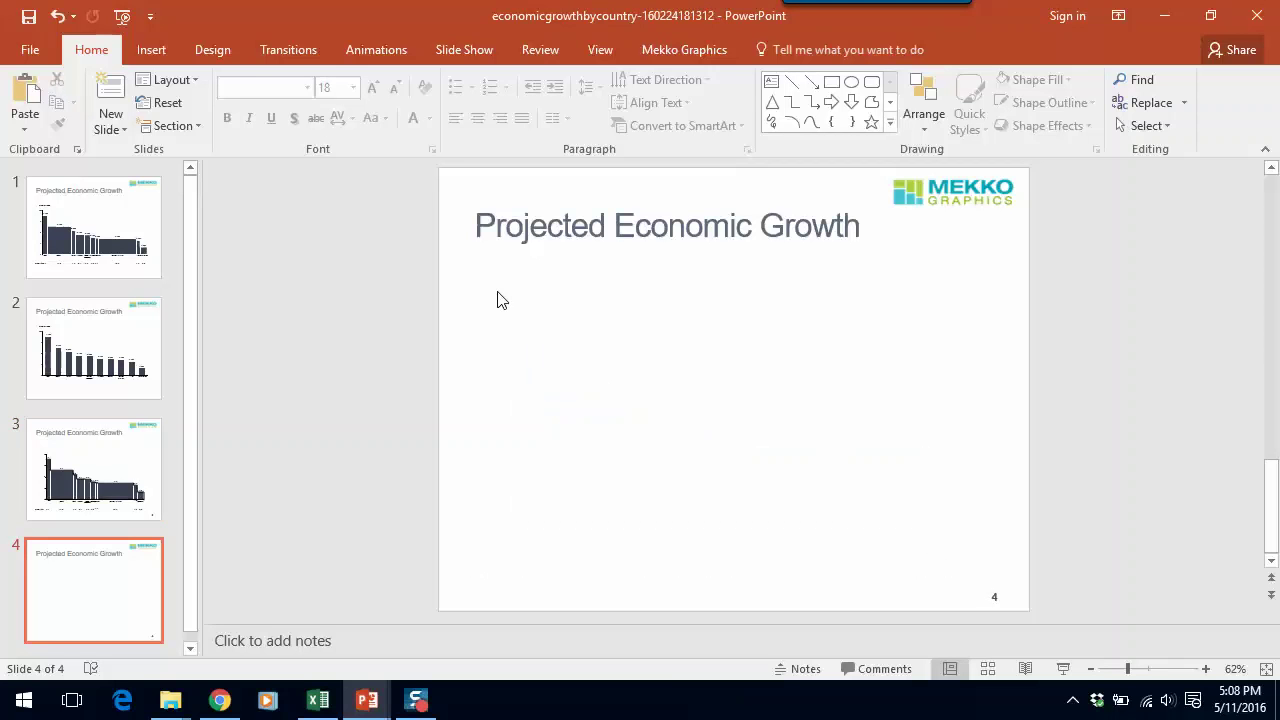
Insert a Bar Mekko chart on slide 4 from the Marimekko dropdown.
{"action": "left_click", "coordinate": [675, 62]}
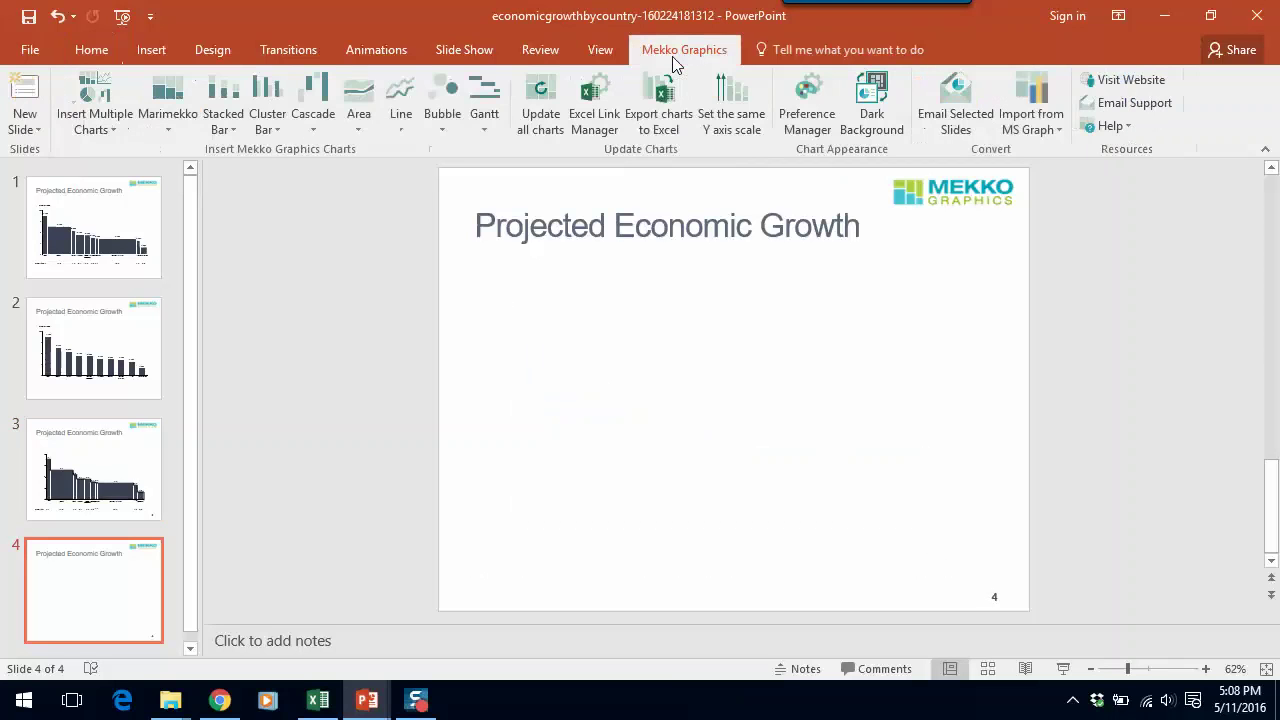
{"action": "left_click", "coordinate": [170, 126]}
{"action": "left_click", "coordinate": [190, 175]}
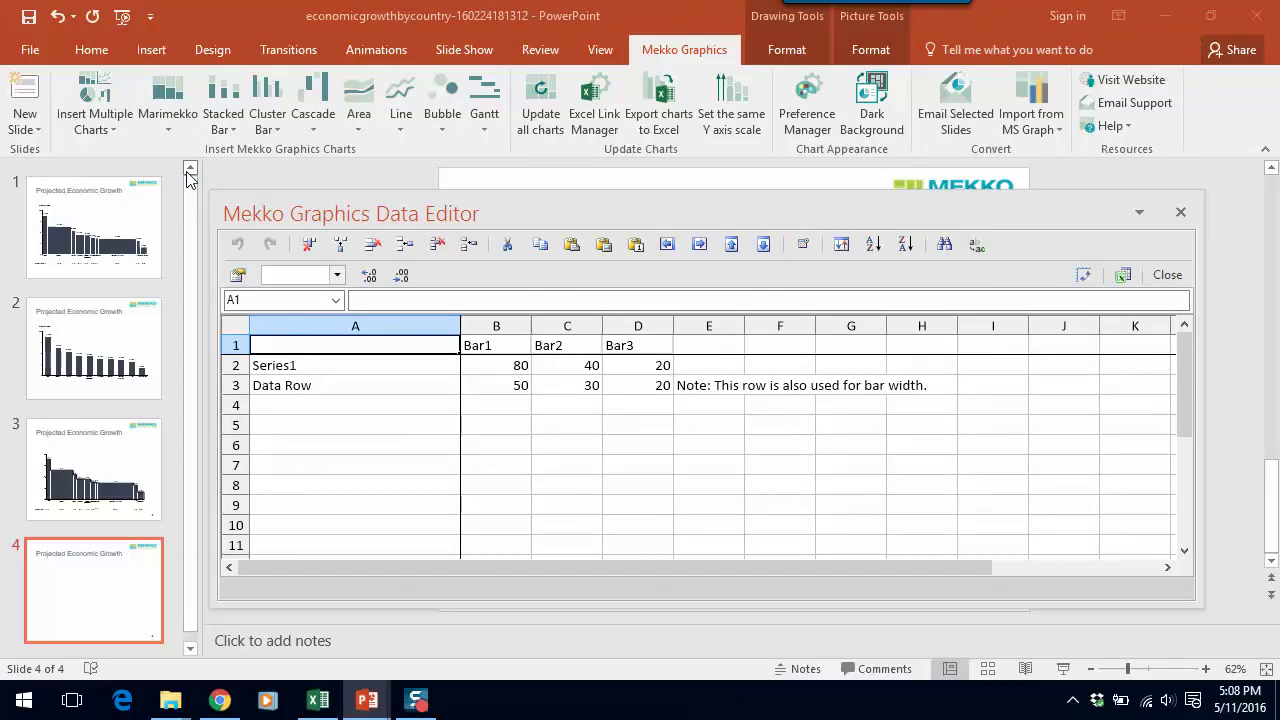
In Excel's Sheet3, look over the region table's Asia, Americas and GDP ($T) rows.
{"action": "left_click", "coordinate": [320, 708]}
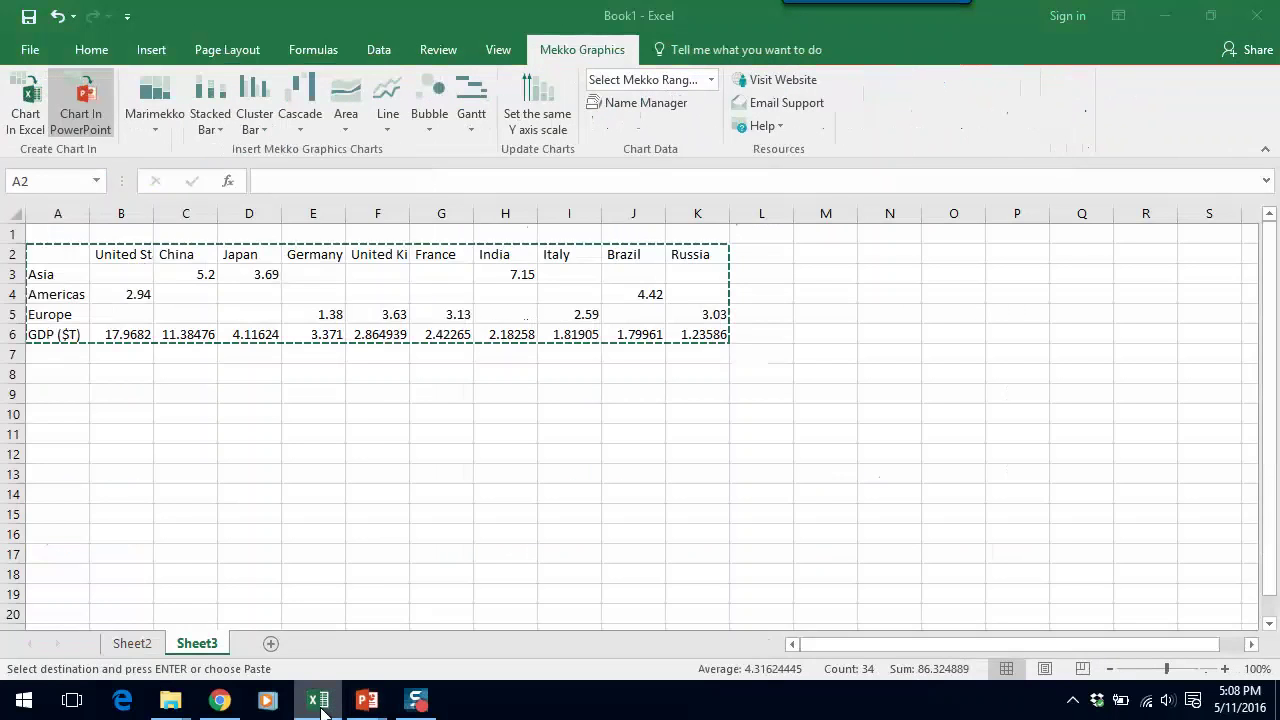
{"action": "left_click", "coordinate": [140, 398]}
{"action": "key", "text": "Left"}
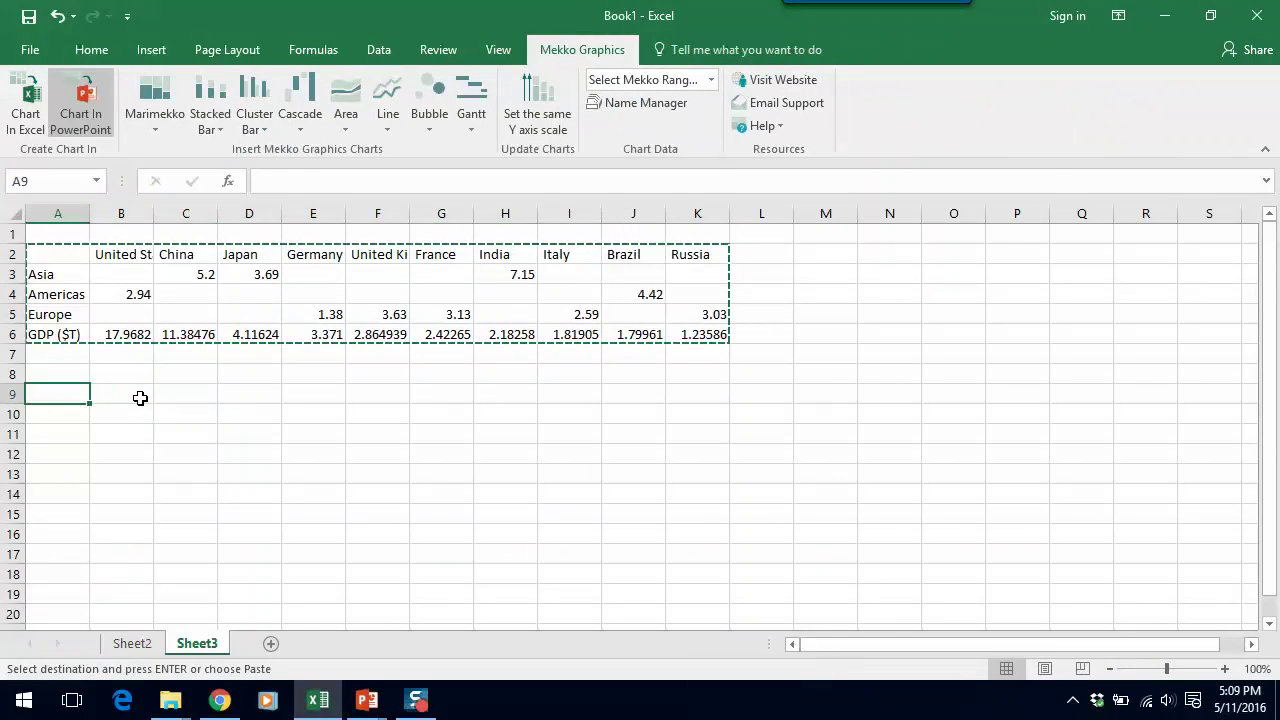
{"action": "key", "text": "Escape"}
{"action": "key", "text": "Up"}
{"action": "key", "text": "Up"}
{"action": "key", "text": "Up"}
{"action": "key", "text": "Up"}
{"action": "key", "text": "Up"}
{"action": "key", "text": "Up"}
{"action": "key", "text": "Up"}
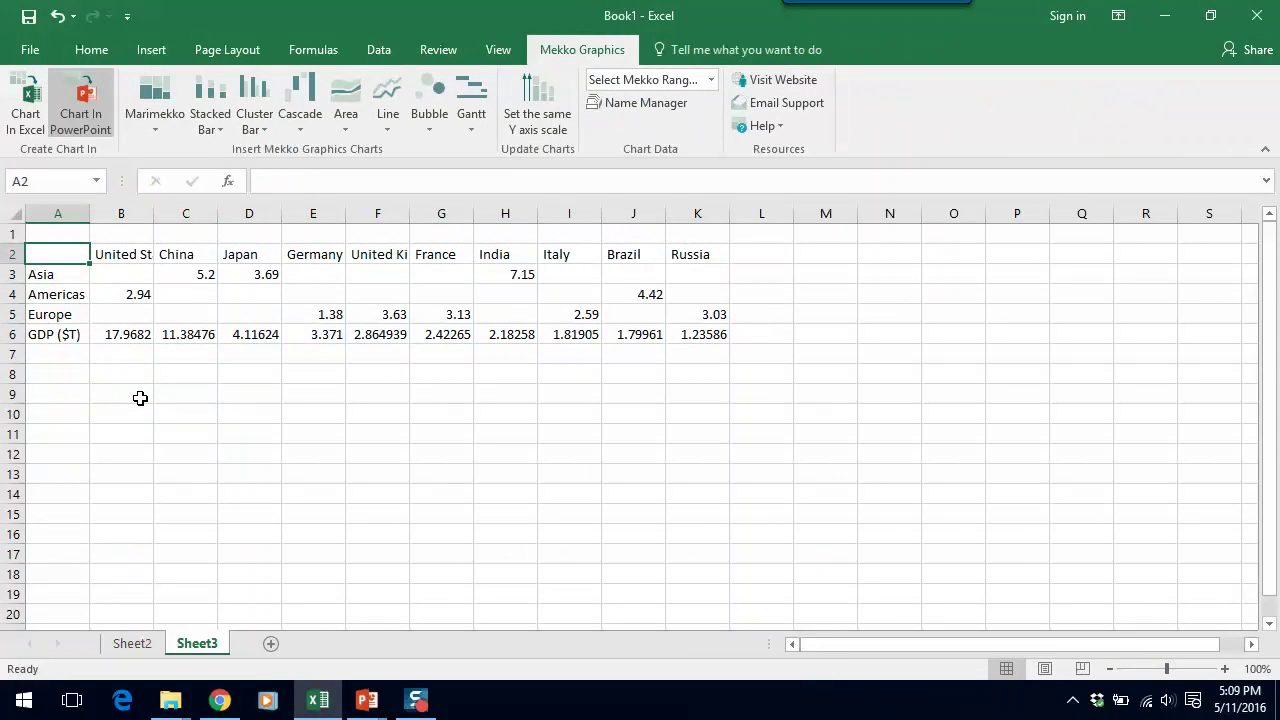
{"action": "key", "text": "Down"}
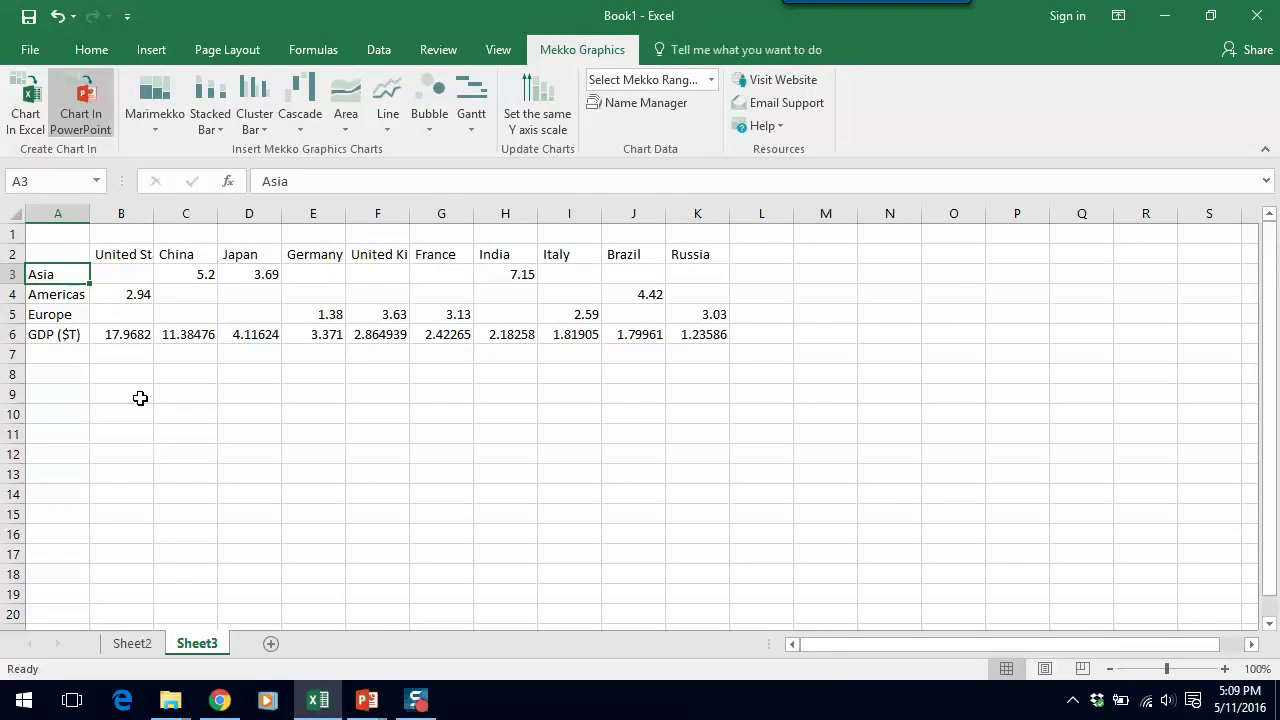
{"action": "key", "text": "Down"}
{"action": "key", "text": "Down"}
{"action": "key", "text": "Down"}
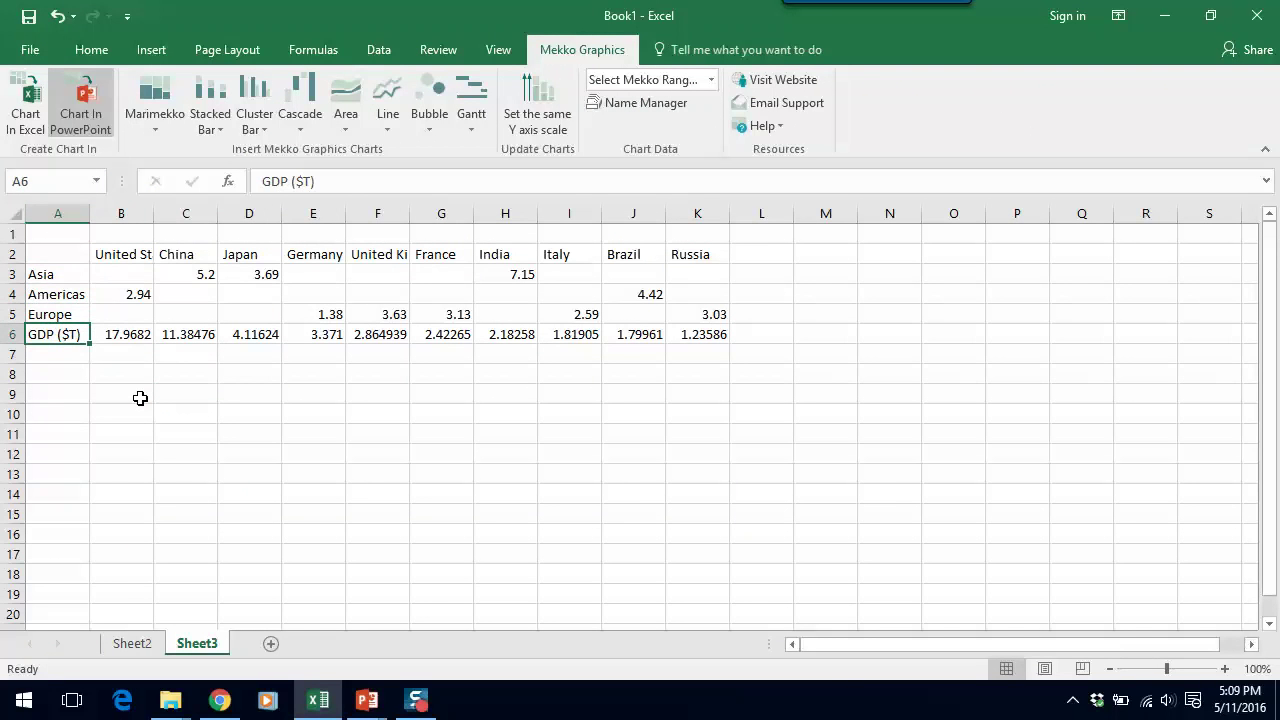
{"action": "key", "text": "Up"}
{"action": "key", "text": "Up"}
{"action": "key", "text": "Up"}
{"action": "key", "text": "Up"}
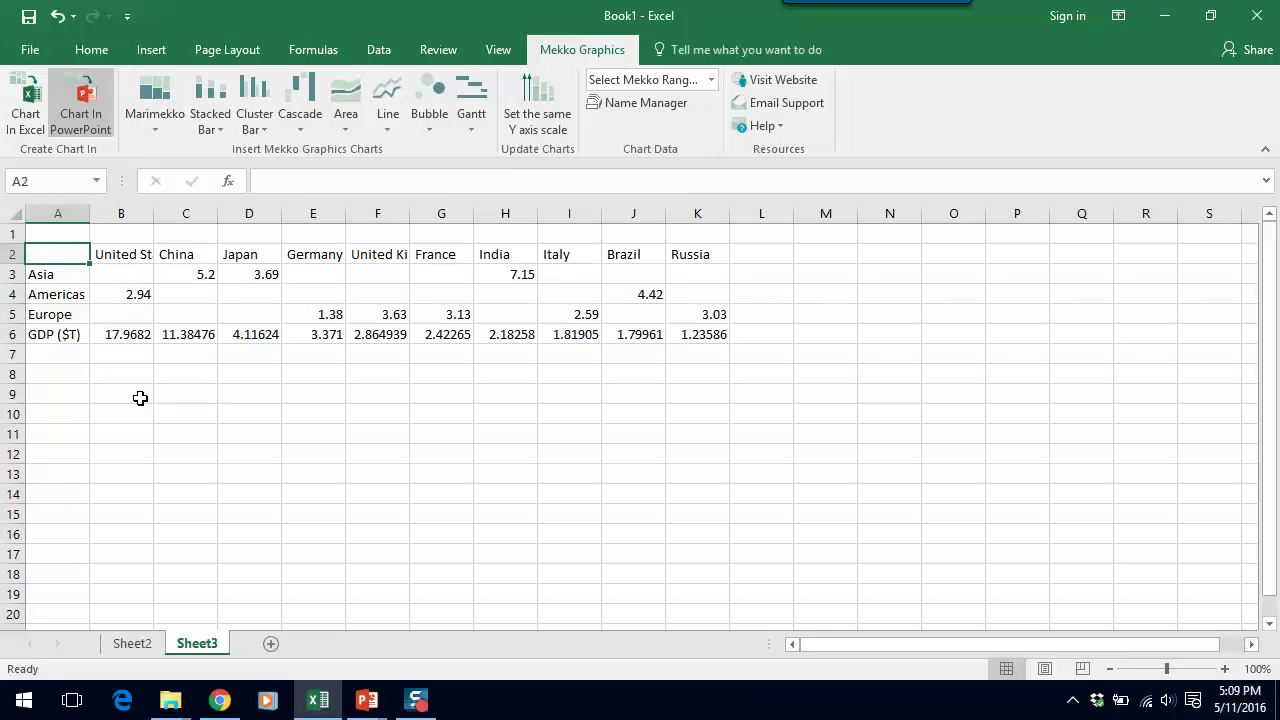
{"action": "key", "text": "Down"}
{"action": "key", "text": "Down"}
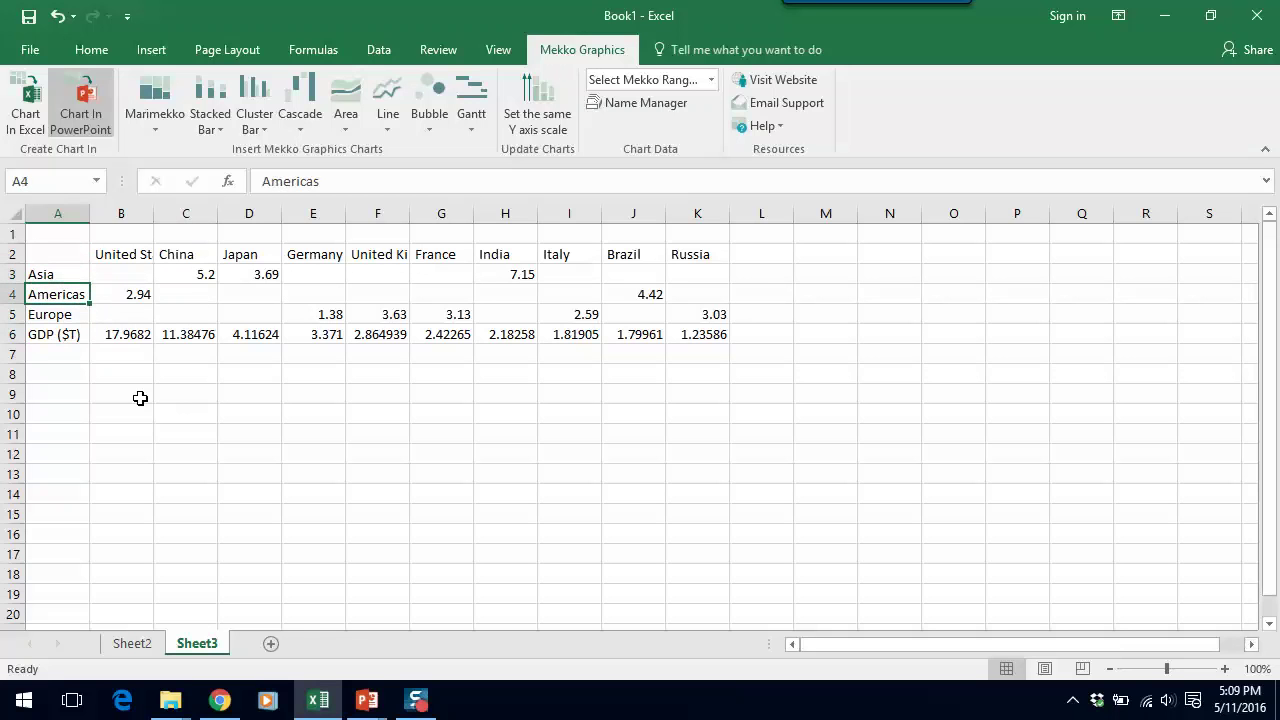
{"action": "key", "text": "Down"}
{"action": "key", "text": "Up"}
{"action": "key", "text": "Up"}
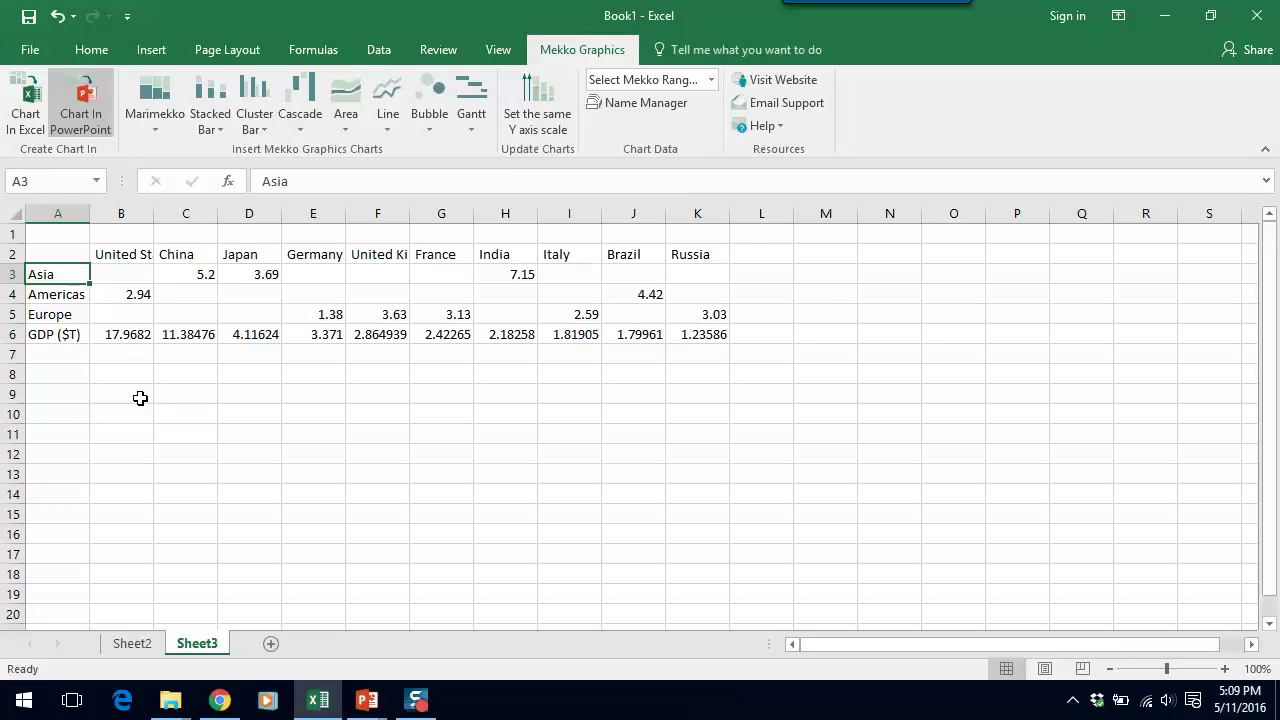
{"action": "key", "text": "Right"}
{"action": "key", "text": "Right"}
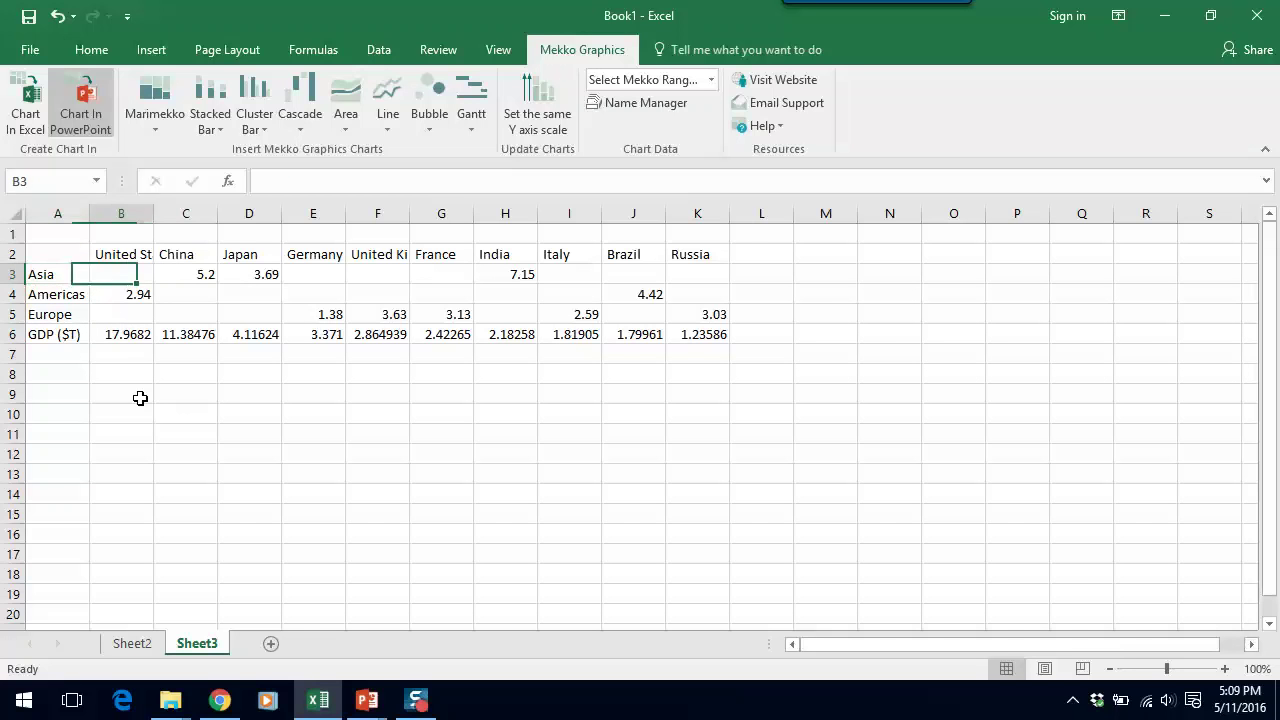
{"action": "key", "text": "Left"}
{"action": "key", "text": "Left"}
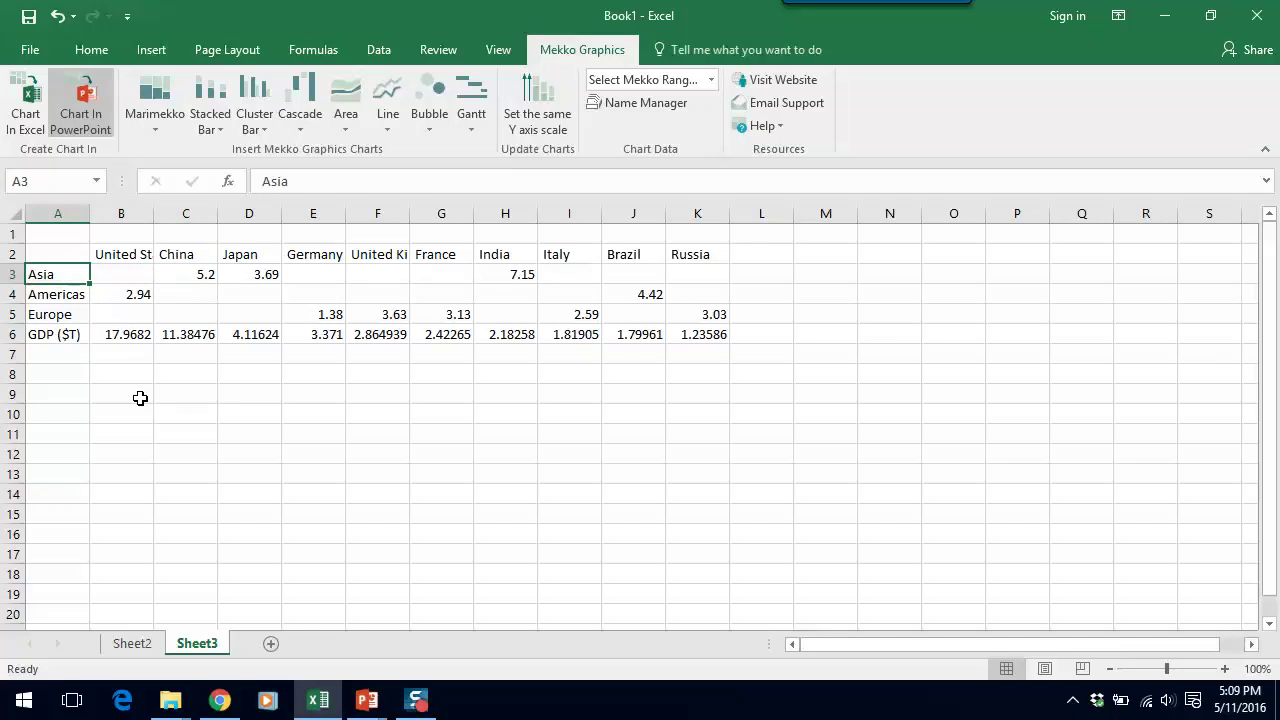
{"action": "key", "text": "Right"}
{"action": "key", "text": "Right"}
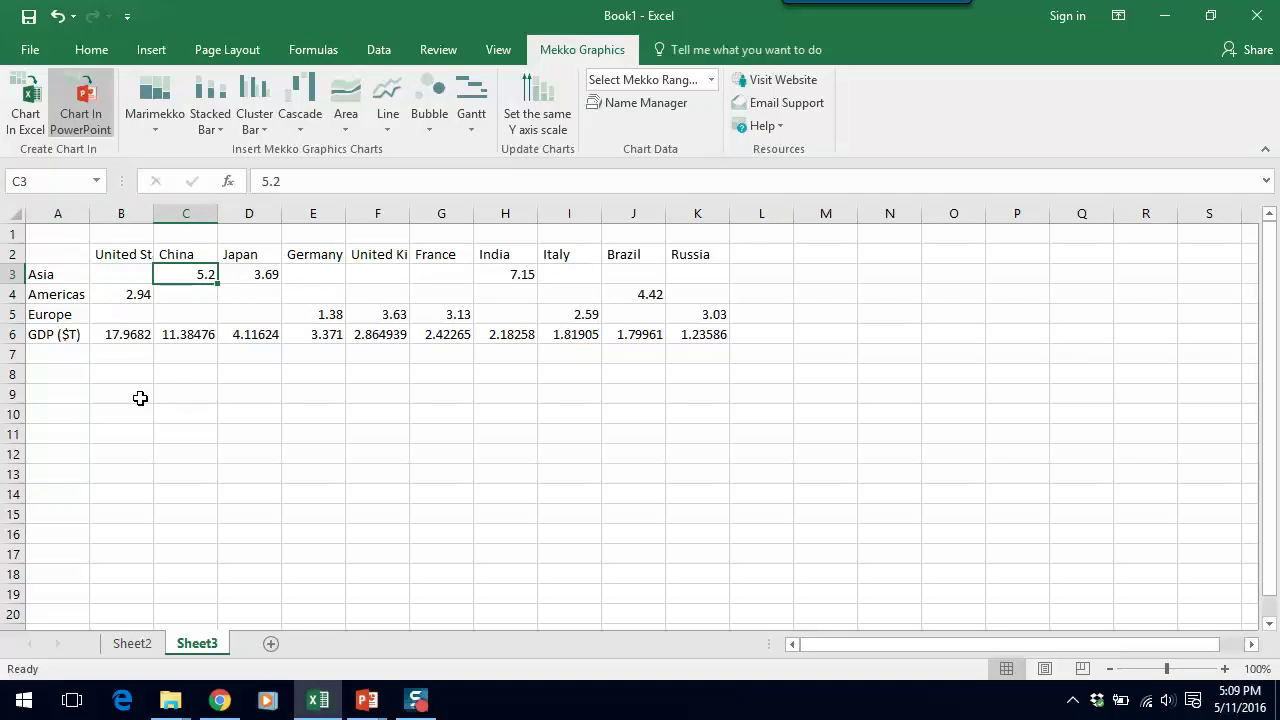
{"action": "key", "text": "Down"}
{"action": "key", "text": "Left"}
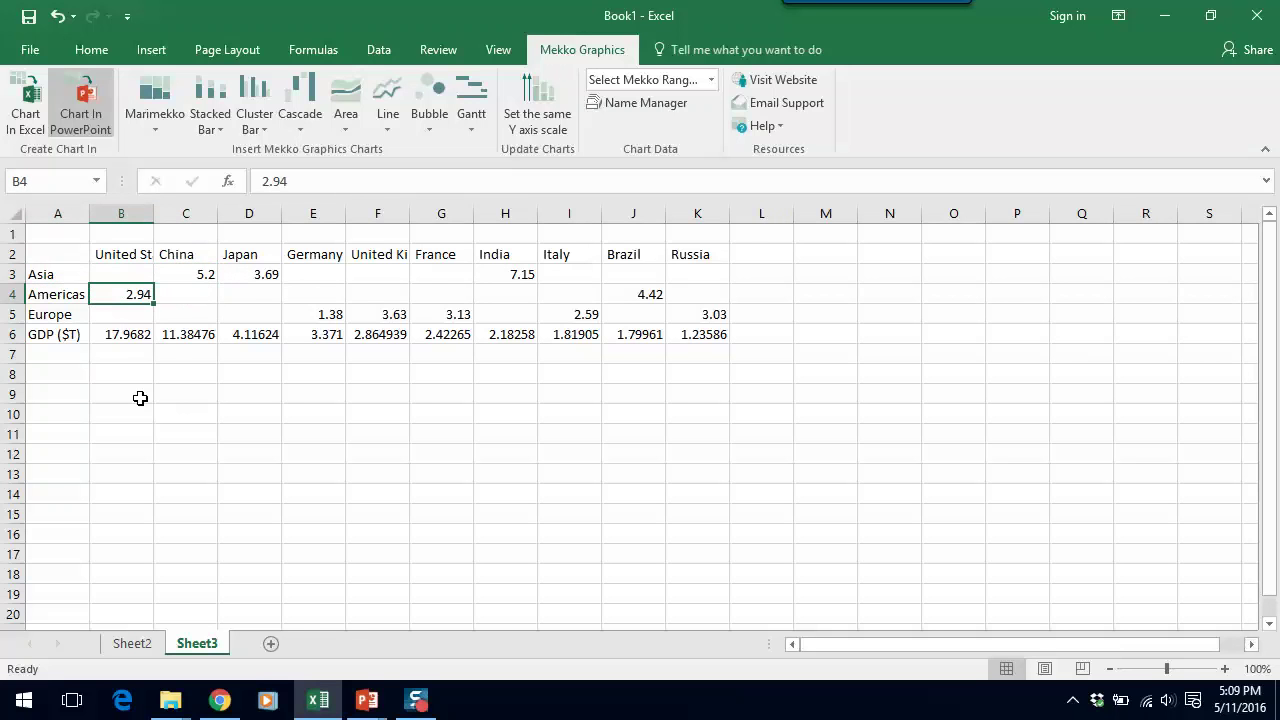
{"action": "key", "text": "Right"}
{"action": "key", "text": "Right"}
{"action": "key", "text": "Right"}
{"action": "key", "text": "Right"}
{"action": "key", "text": "Right"}
{"action": "key", "text": "Right"}
{"action": "key", "text": "Right"}
{"action": "key", "text": "Right"}
{"action": "key", "text": "Left"}
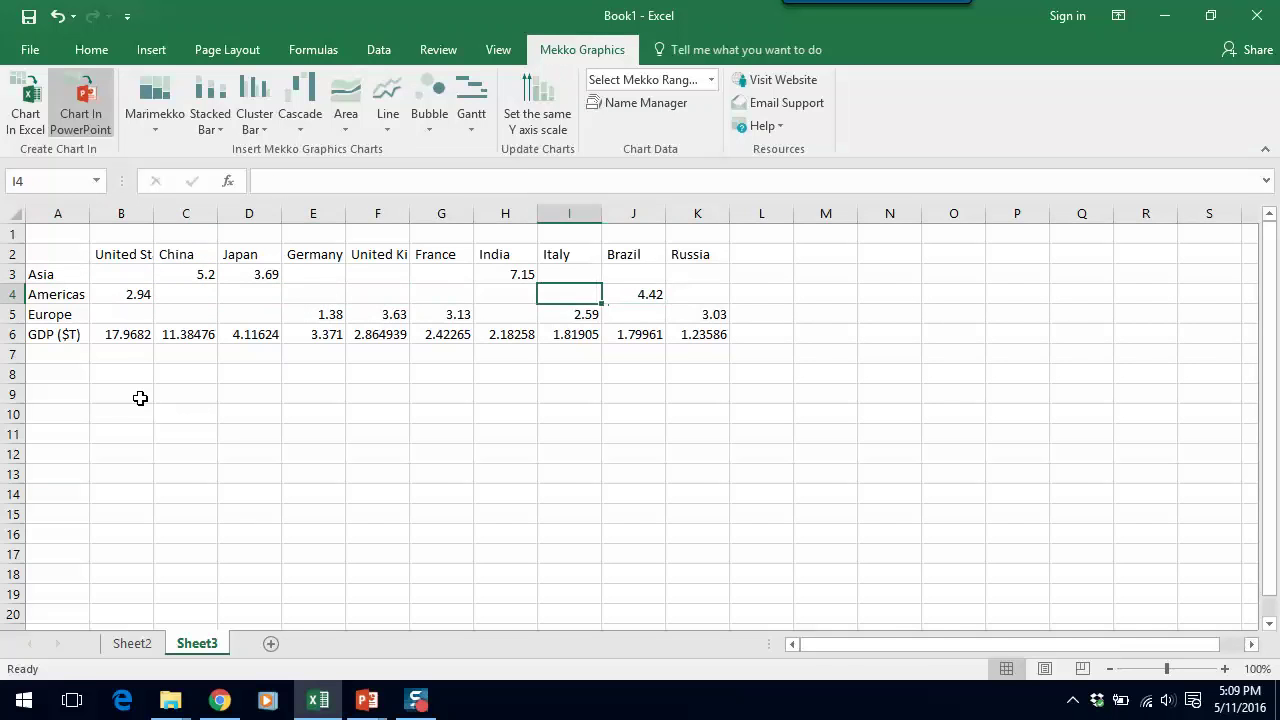
{"action": "key", "text": "Left"}
{"action": "key", "text": "Left"}
{"action": "key", "text": "Left"}
{"action": "key", "text": "Left"}
{"action": "key", "text": "Left"}
{"action": "key", "text": "Left"}
{"action": "key", "text": "Left"}
{"action": "key", "text": "Left"}
{"action": "key", "text": "Up"}
Copy the table A2:K6 and return to the economicgrowthbycountry presentation.
{"action": "key", "text": "shift+Up"}
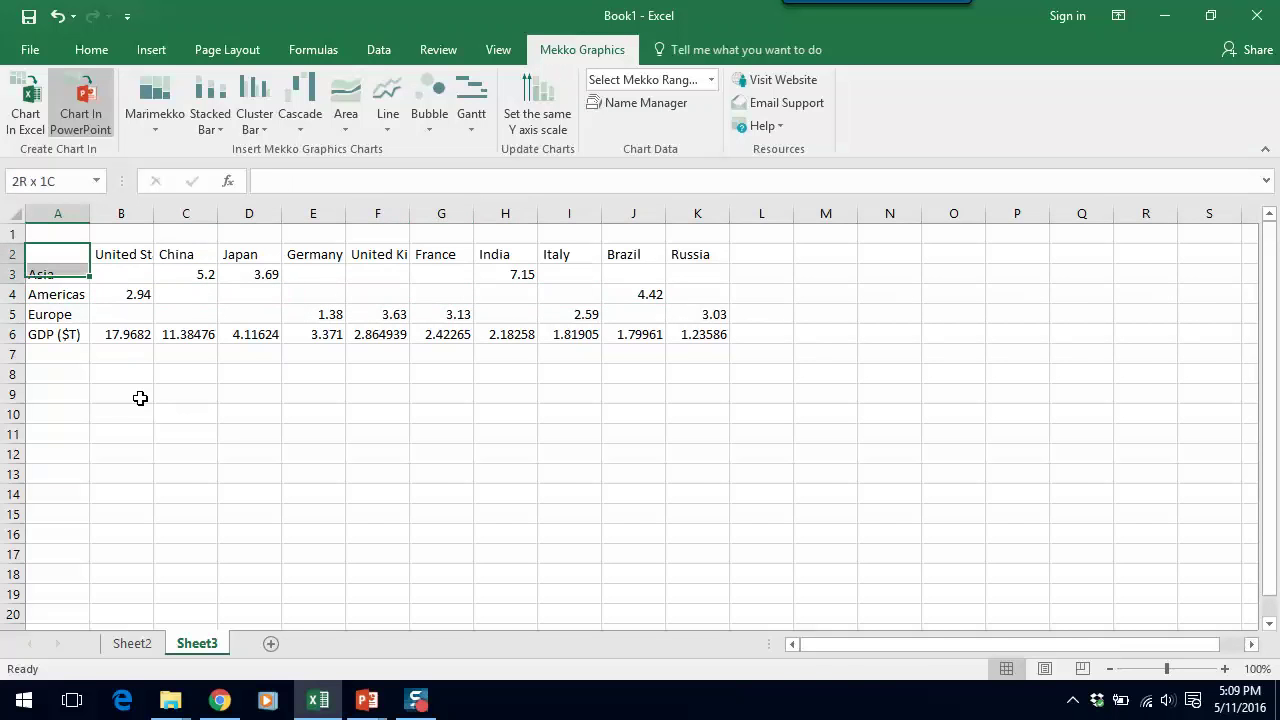
{"action": "key", "text": "shift+Down"}
{"action": "key", "text": "shift+Down"}
{"action": "key", "text": "shift+Down"}
{"action": "key", "text": "shift+Right"}
{"action": "key", "text": "ctrl+shift+Right"}
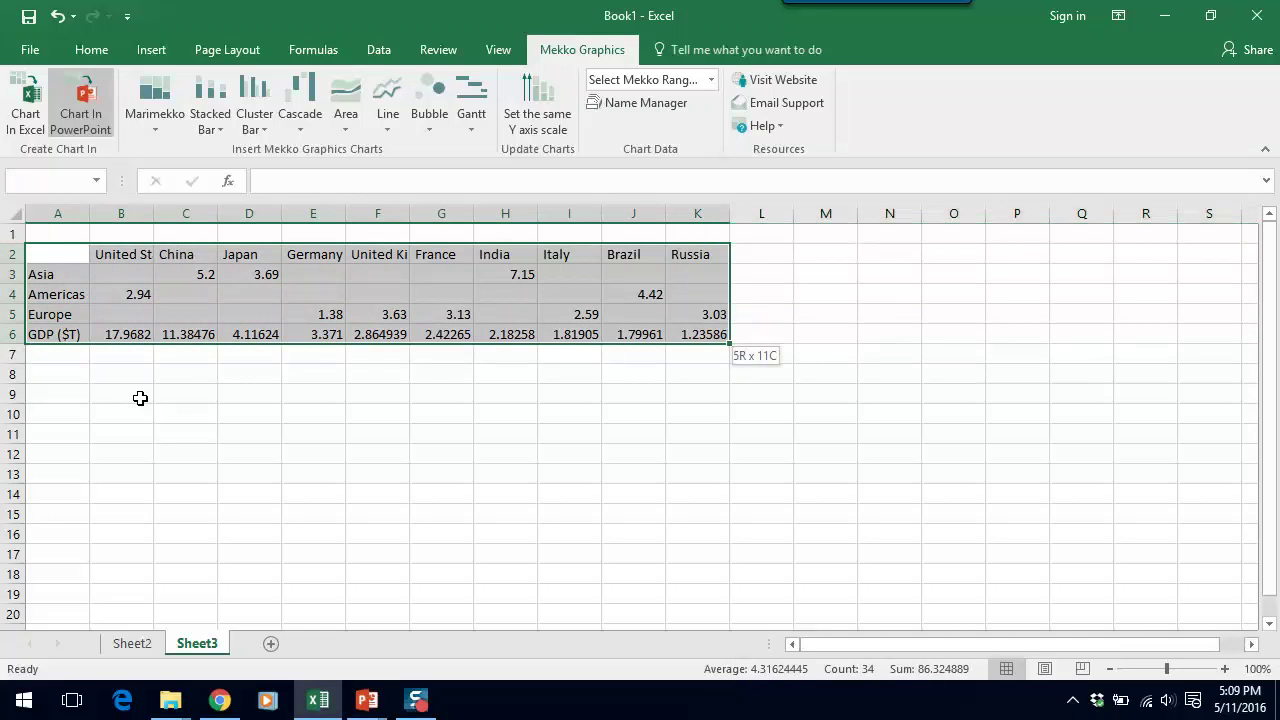
{"action": "key", "text": "alt+e"}
{"action": "key", "text": "c"}
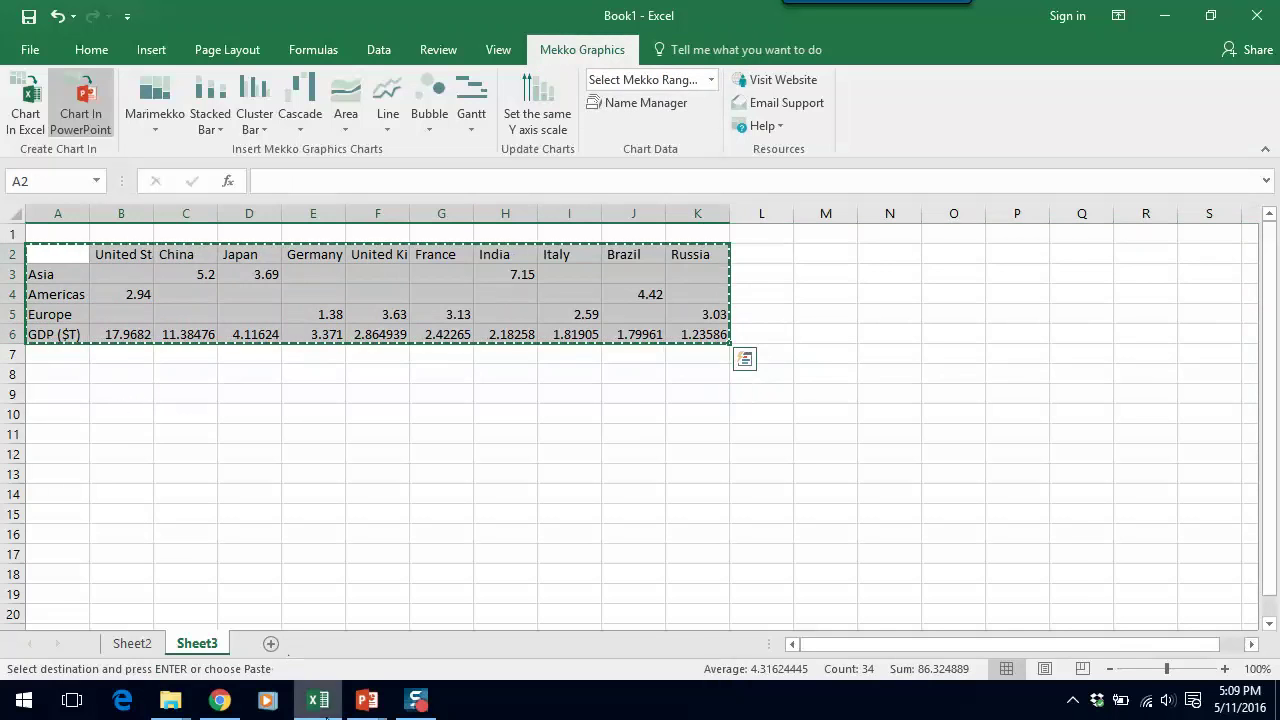
{"action": "mouse_move", "coordinate": [366, 702]}
{"action": "left_click", "coordinate": [898, 630]}
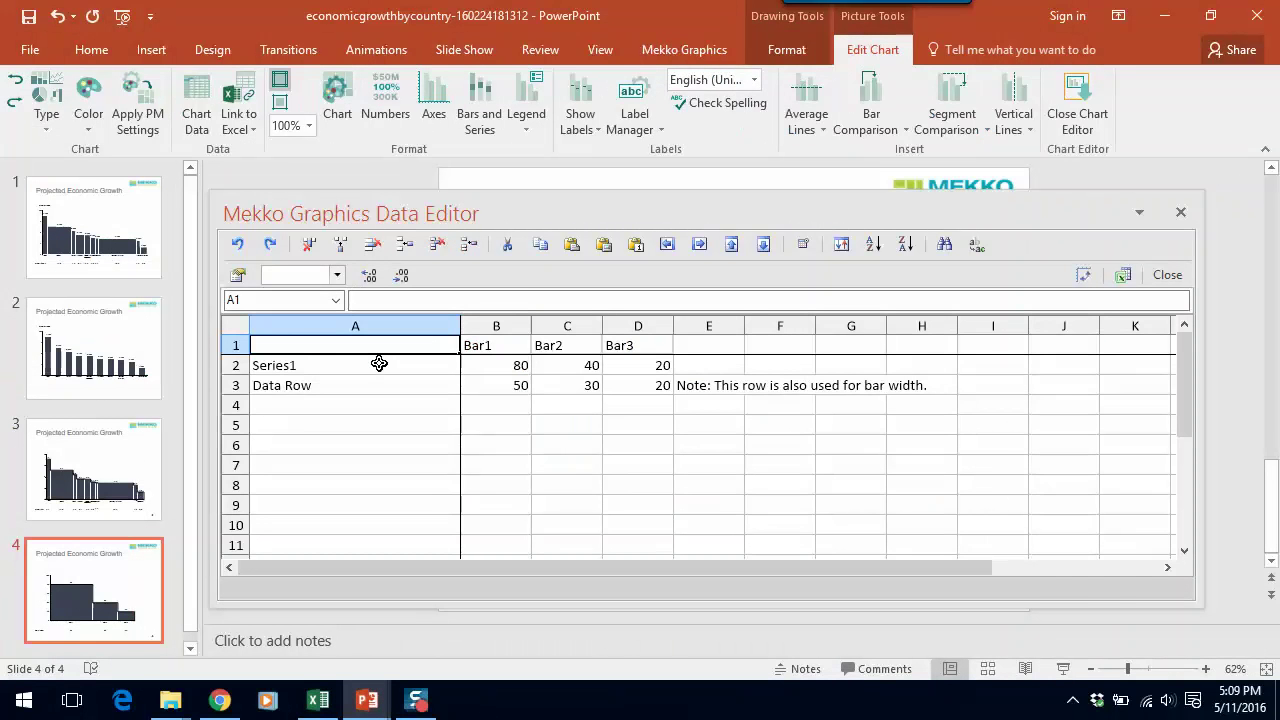
Paste the region GDP table into the Data Editor, close it, and open Bars and Series.
{"action": "key", "text": "ctrl+v"}
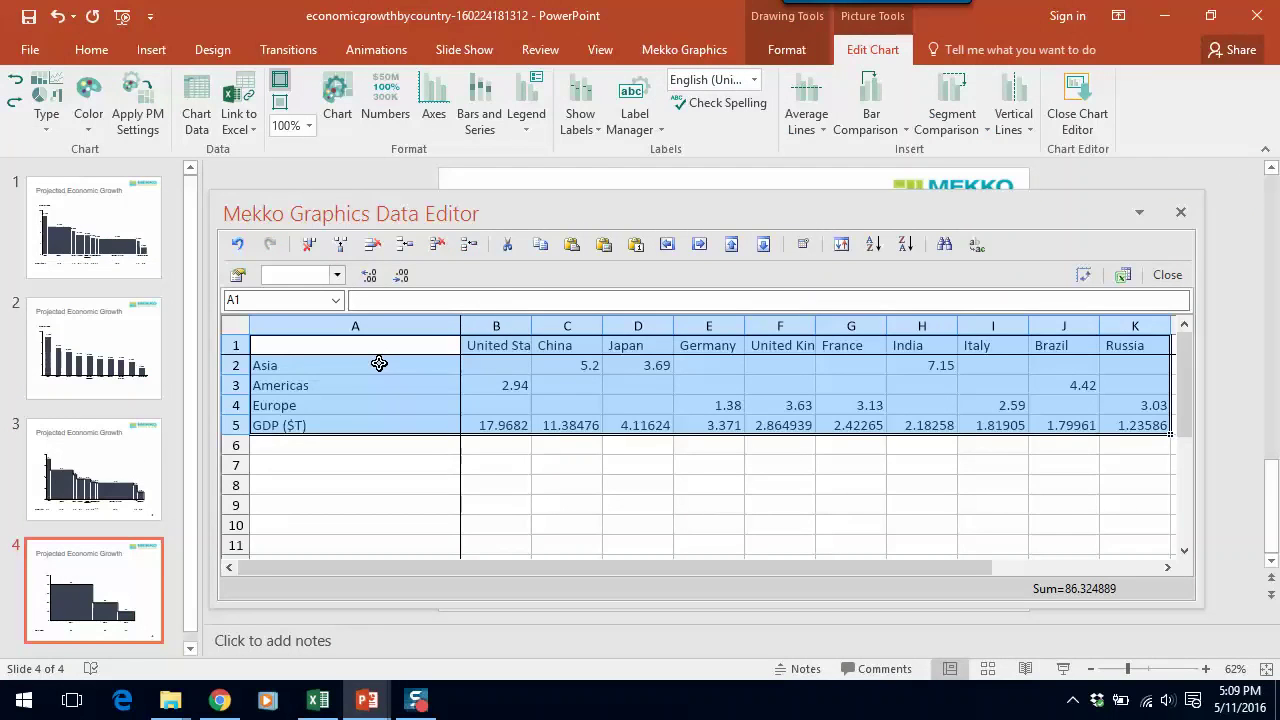
{"action": "left_click", "coordinate": [1163, 276]}
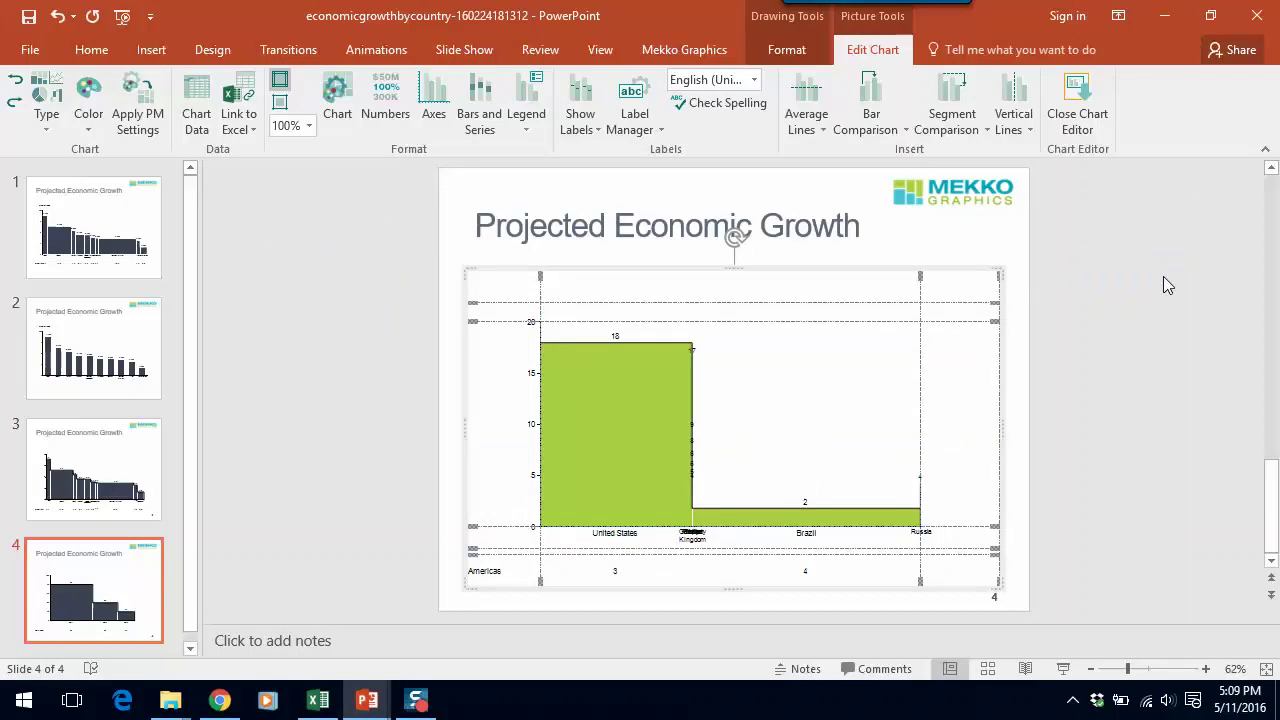
{"action": "left_click", "coordinate": [476, 104]}
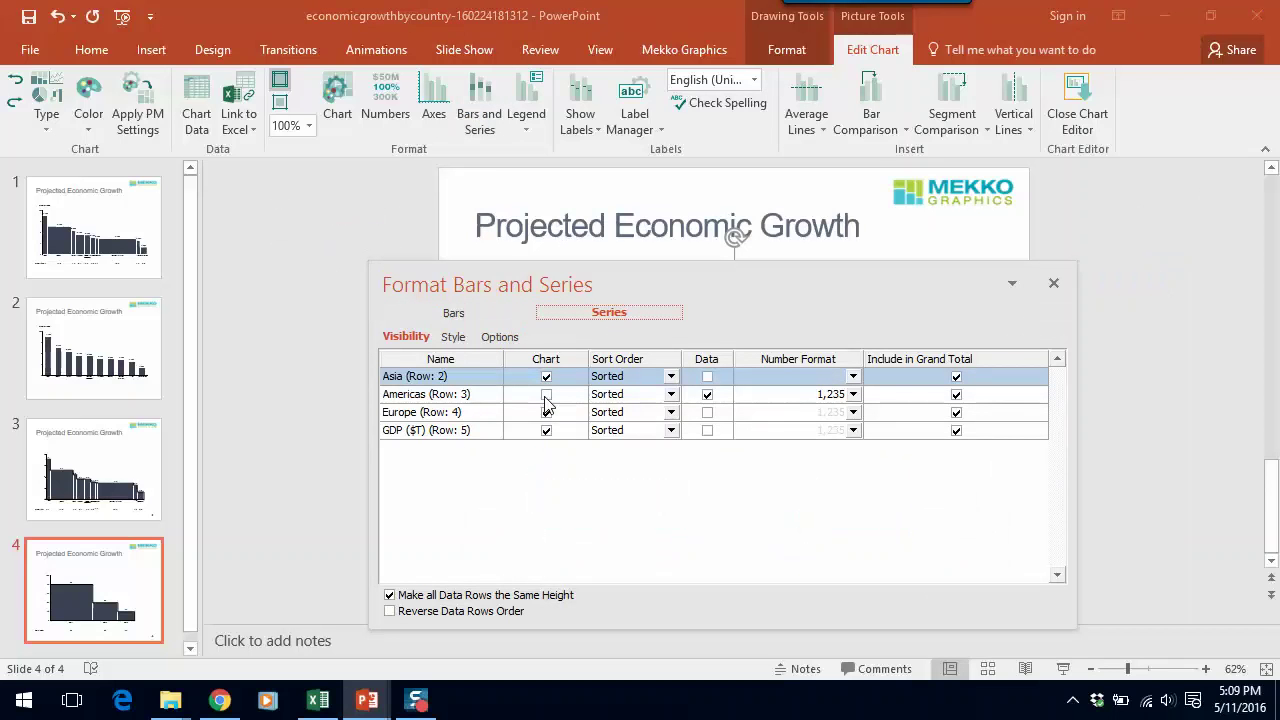
Turn GDP ($T) from bars into a one-decimal data row and unset Americas as a data row.
{"action": "left_click", "coordinate": [707, 395]}
{"action": "left_click", "coordinate": [707, 395]}
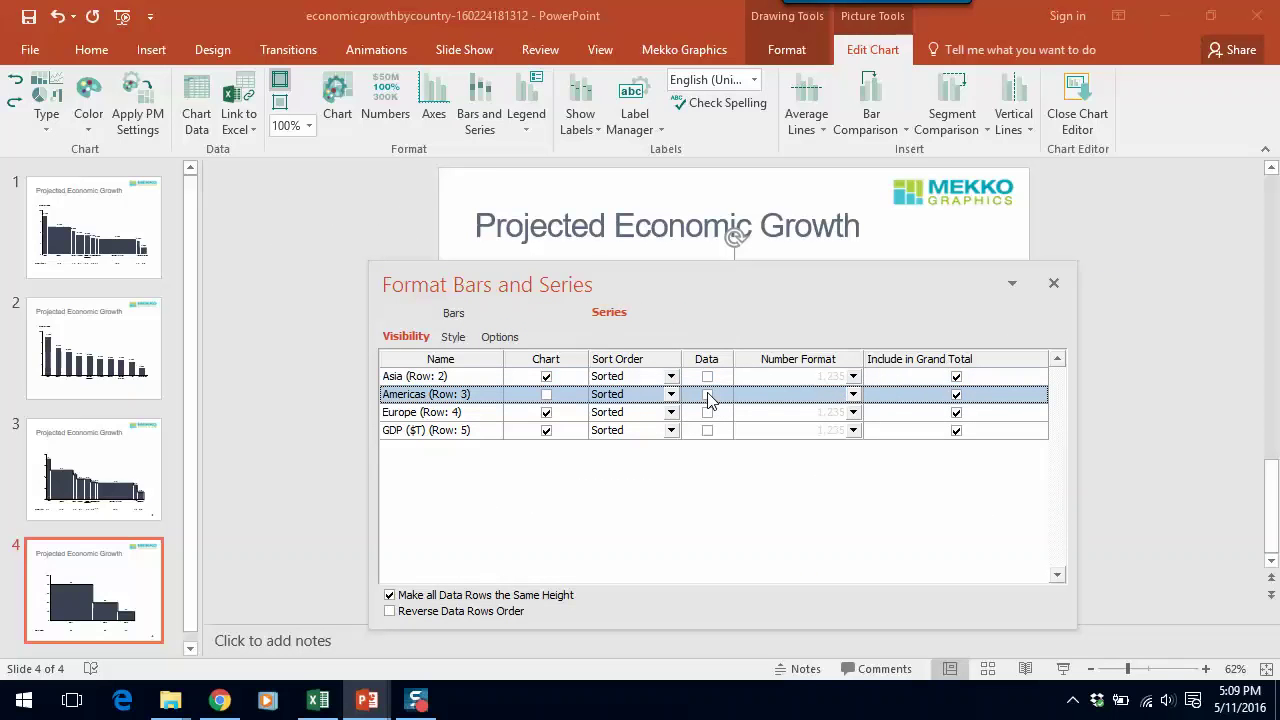
{"action": "left_click", "coordinate": [548, 438]}
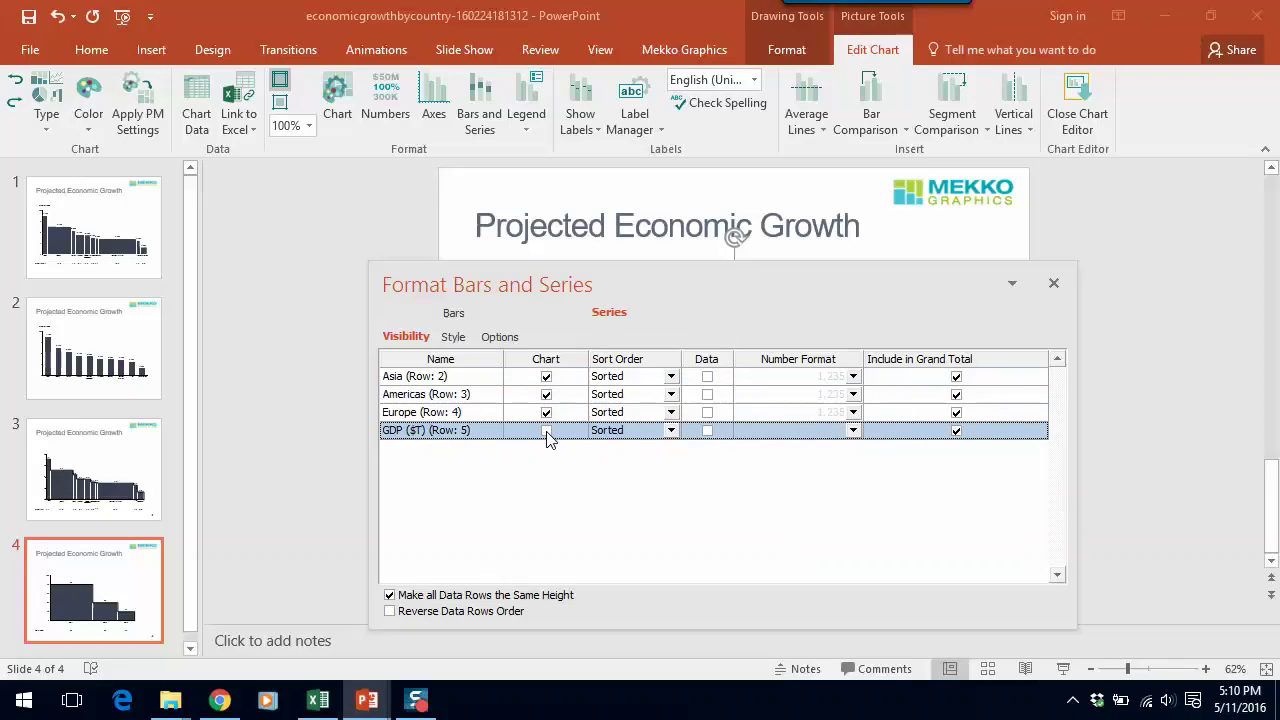
{"action": "left_click", "coordinate": [708, 432]}
{"action": "left_click", "coordinate": [853, 430]}
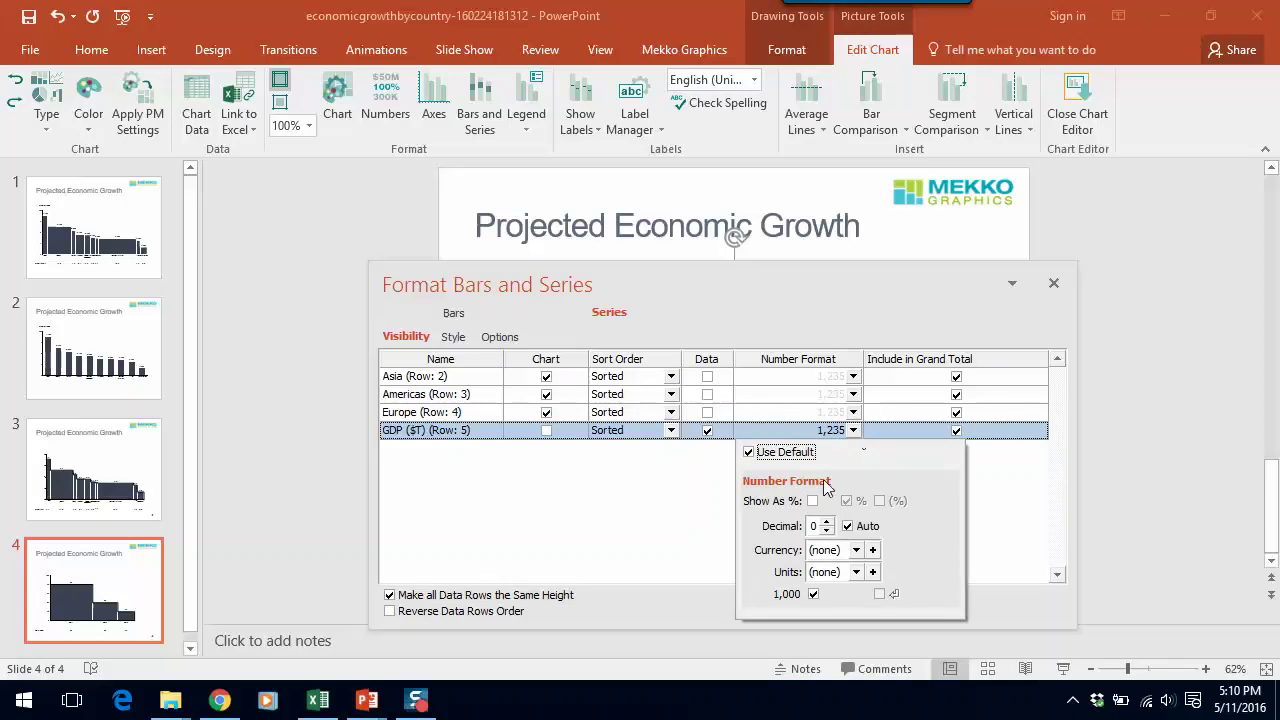
{"action": "left_click", "coordinate": [827, 522]}
{"action": "left_click", "coordinate": [1020, 466]}
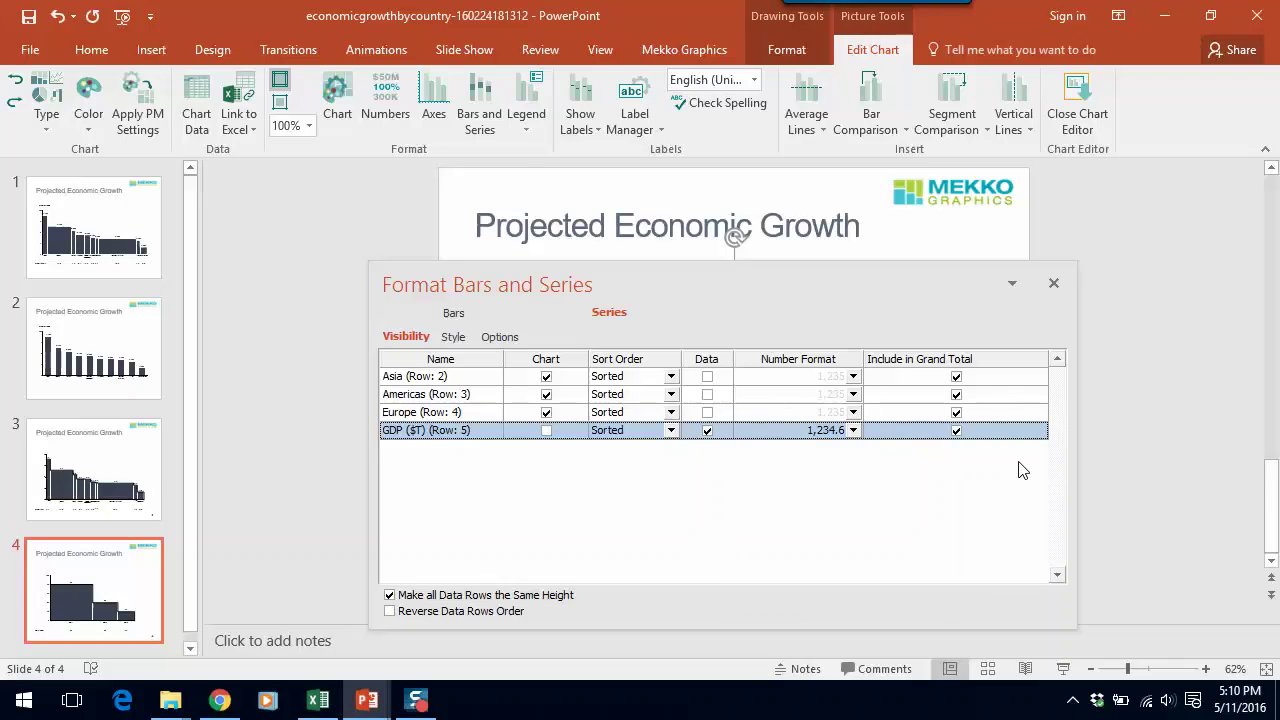
{"action": "left_click", "coordinate": [1054, 285]}
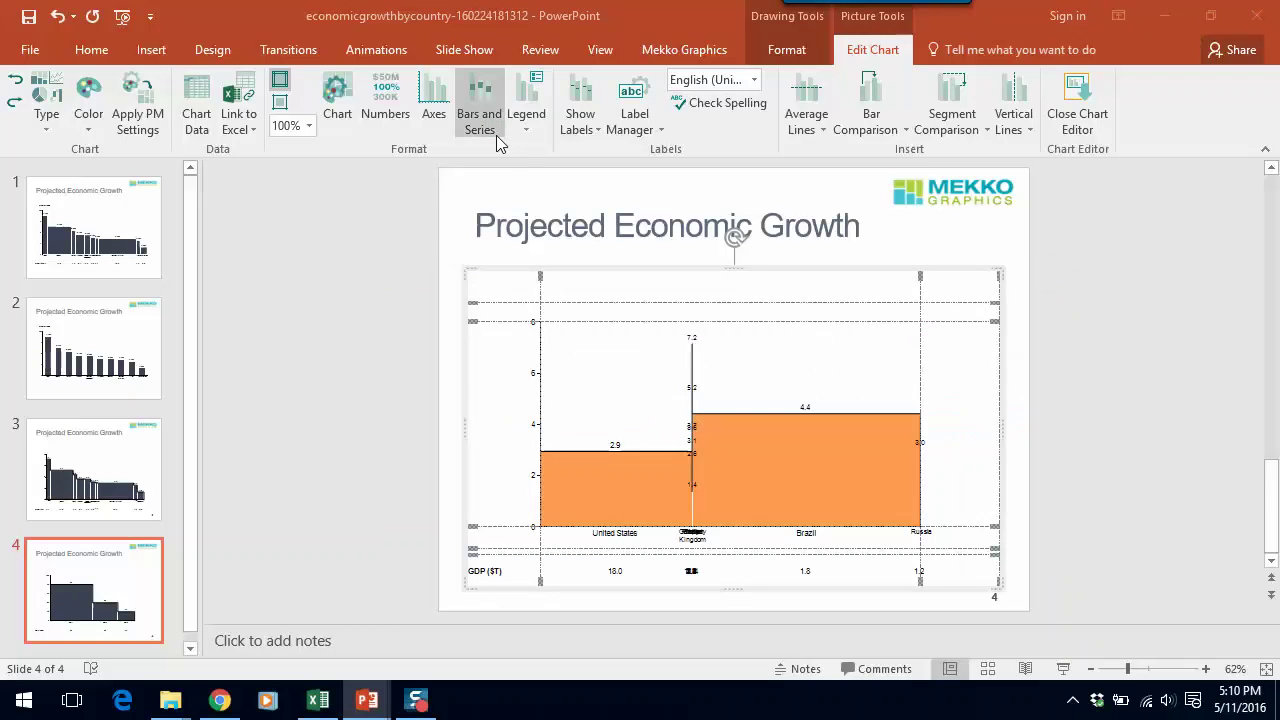
Set the Bars Width row to GDP ($T) and stretch the plot area to the right.
{"action": "left_click", "coordinate": [336, 117]}
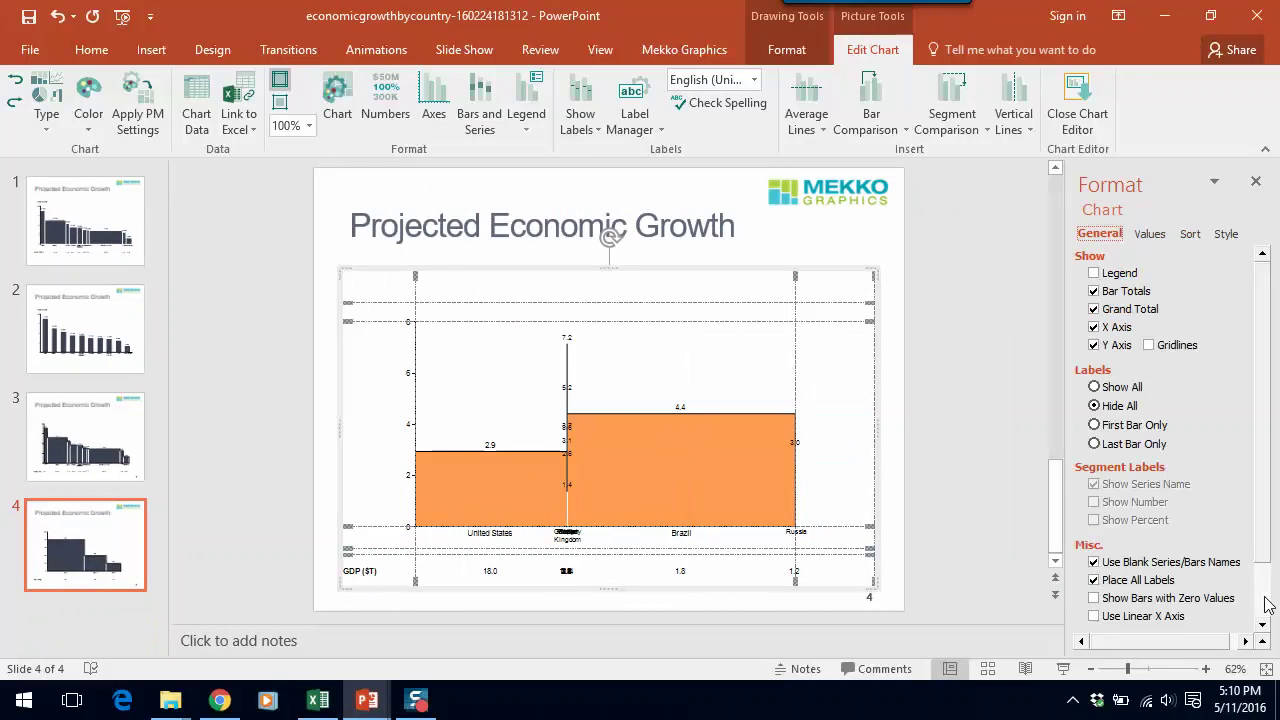
{"action": "scroll", "coordinate": [1266, 600], "scroll_direction": "down", "scroll_amount": 2}
{"action": "left_click", "coordinate": [1149, 236]}
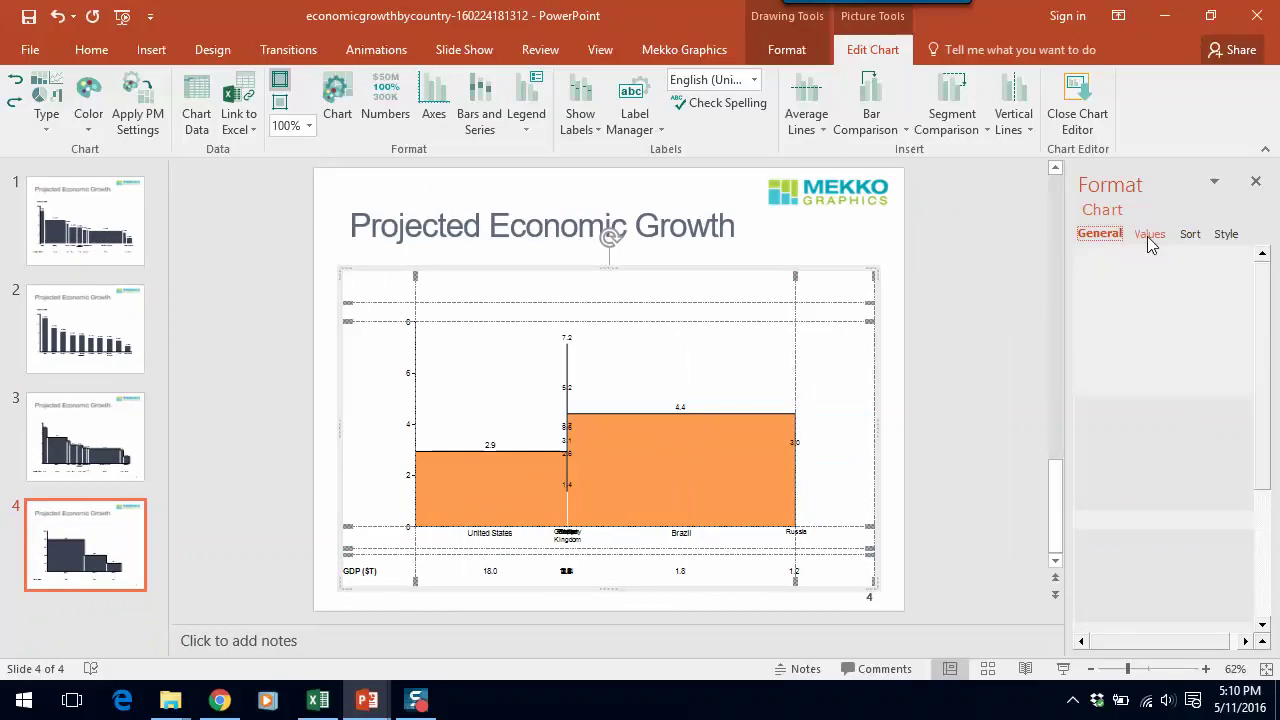
{"action": "scroll", "coordinate": [1266, 605], "scroll_direction": "down", "scroll_amount": 3}
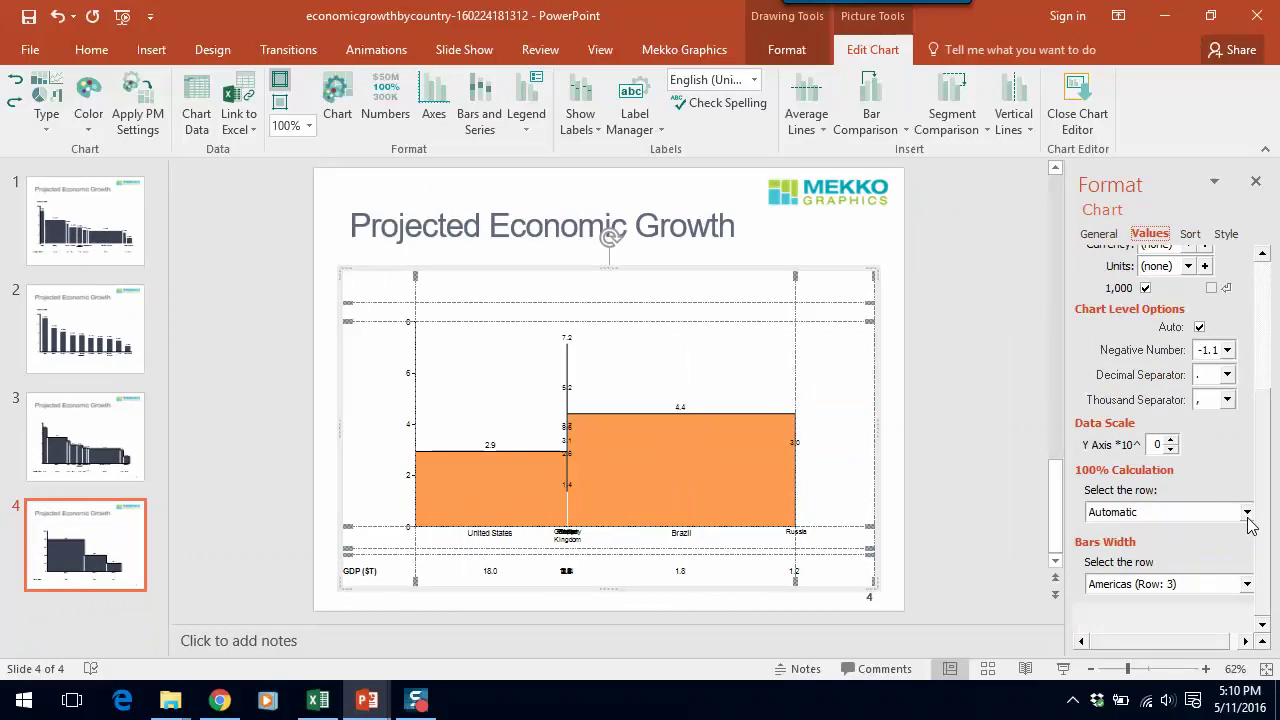
{"action": "left_click", "coordinate": [1247, 588]}
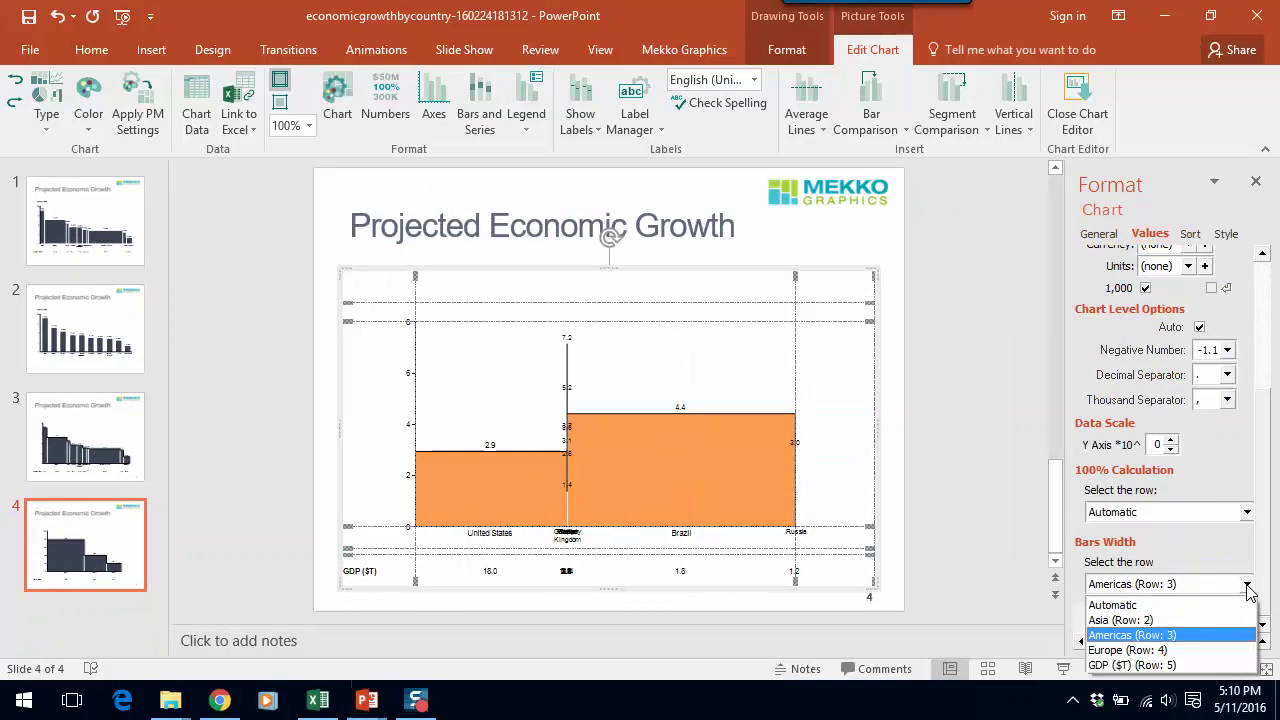
{"action": "left_click", "coordinate": [1200, 666]}
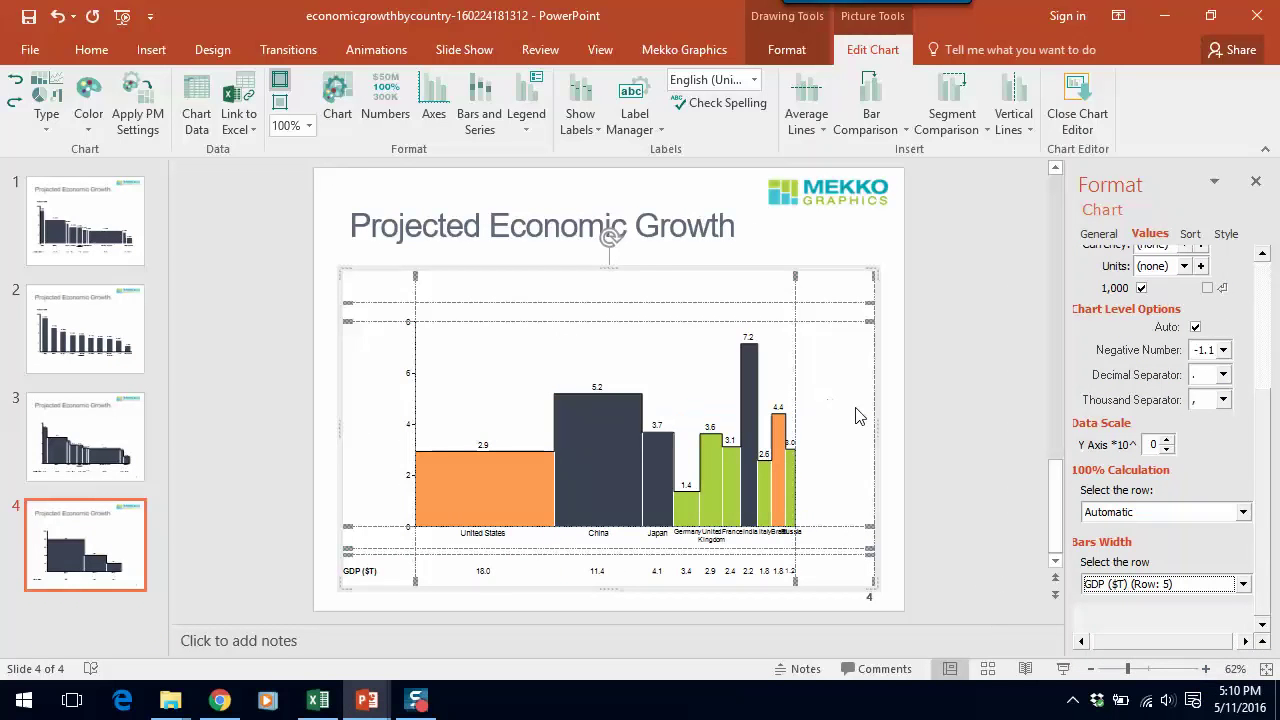
{"action": "left_click_drag", "start_coordinate": [794, 276], "coordinate": [828, 297]}
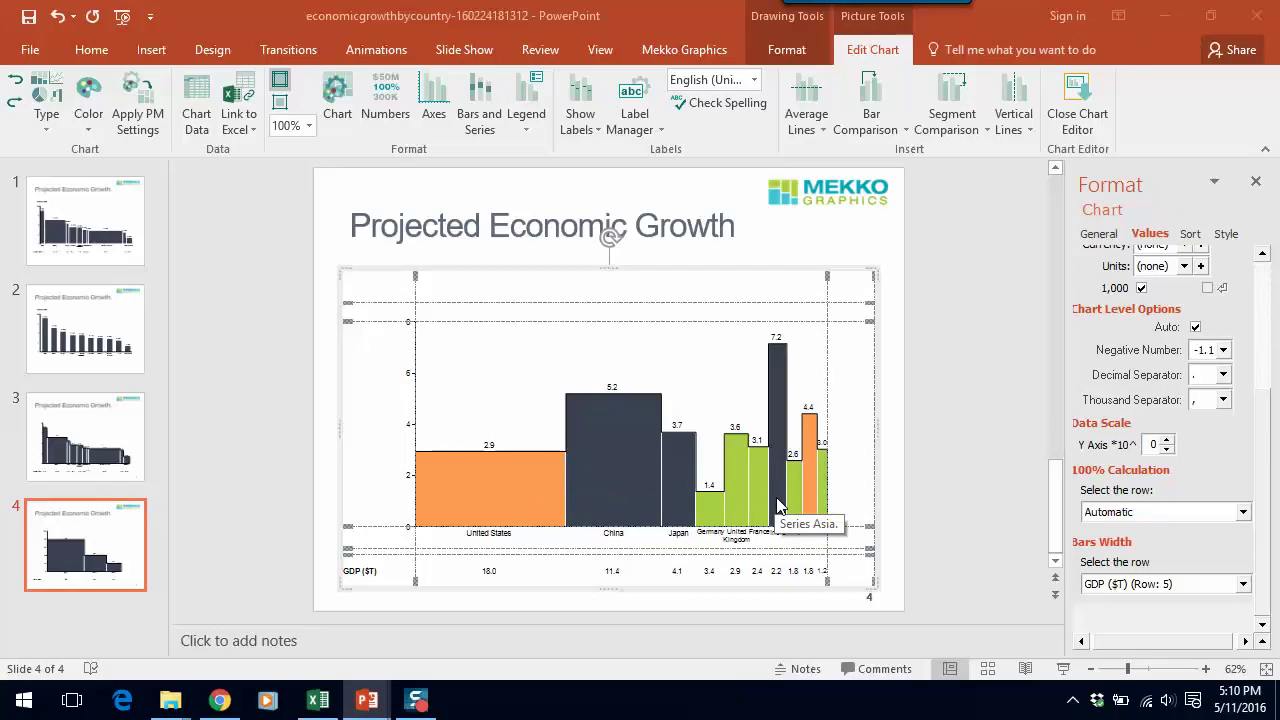
Sort the bars highest on the left and add a region legend.
{"action": "left_click", "coordinate": [1195, 234]}
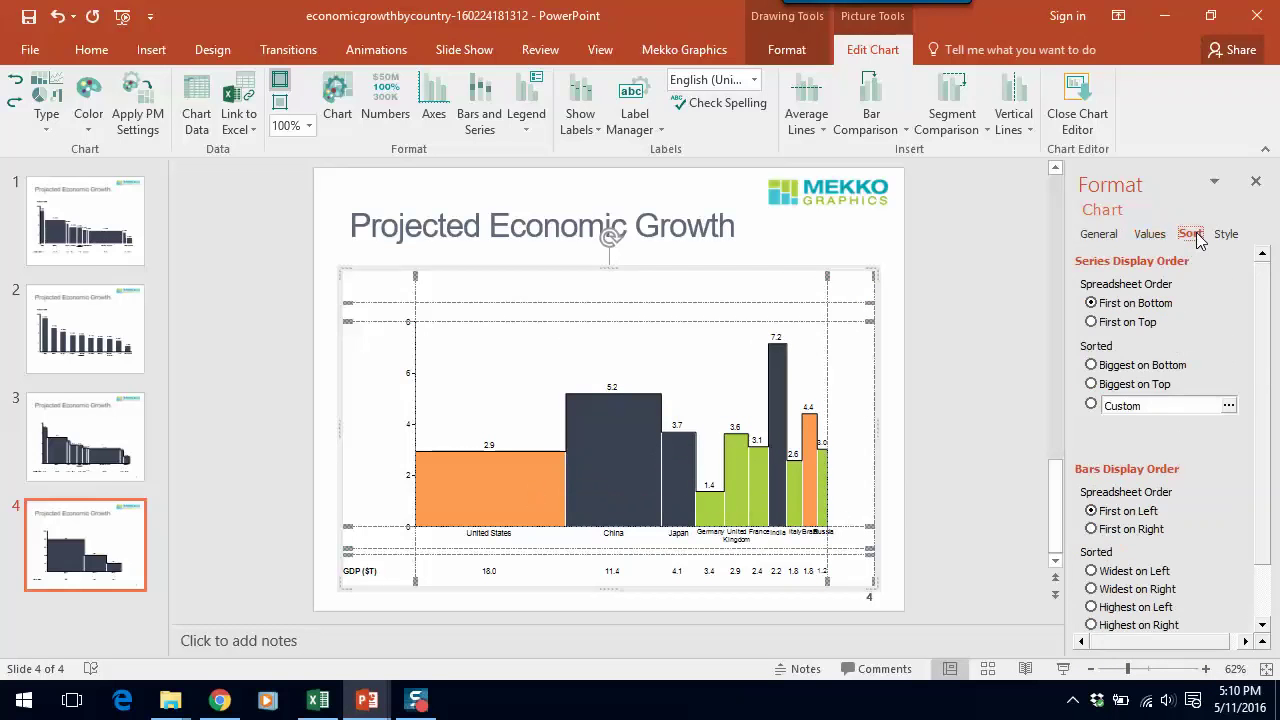
{"action": "left_click", "coordinate": [1096, 608]}
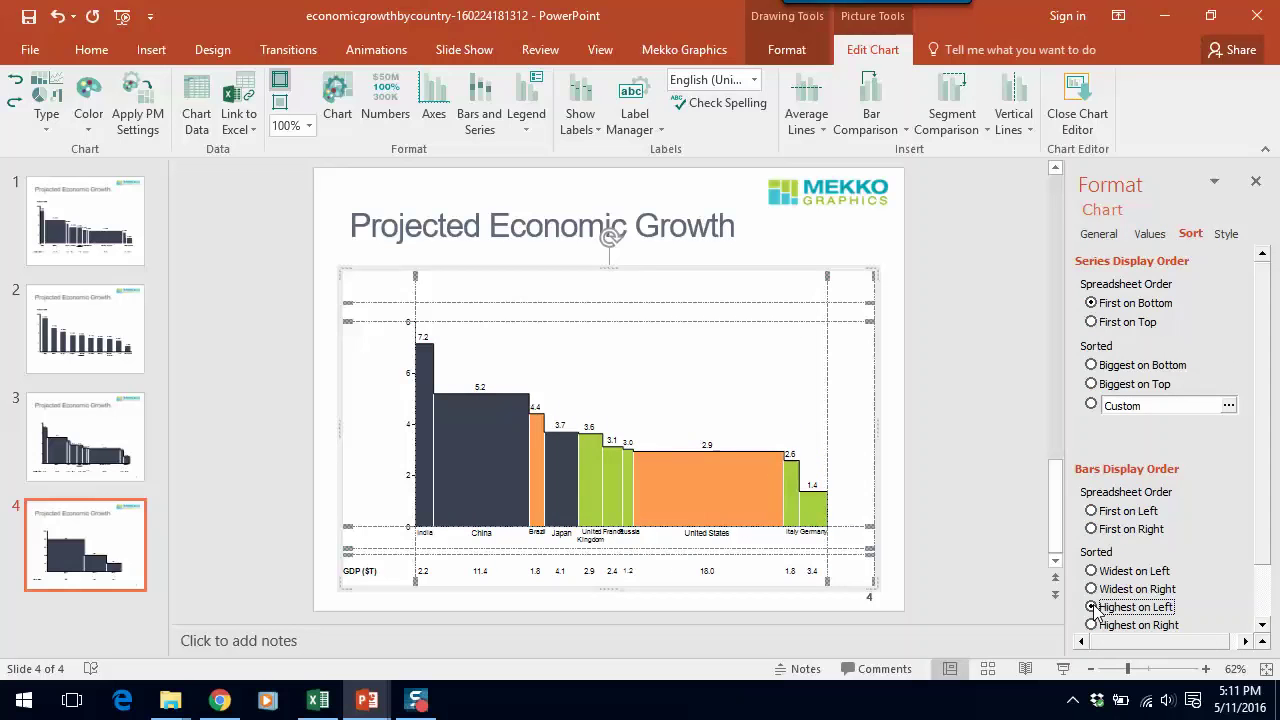
{"action": "left_click", "coordinate": [529, 112]}
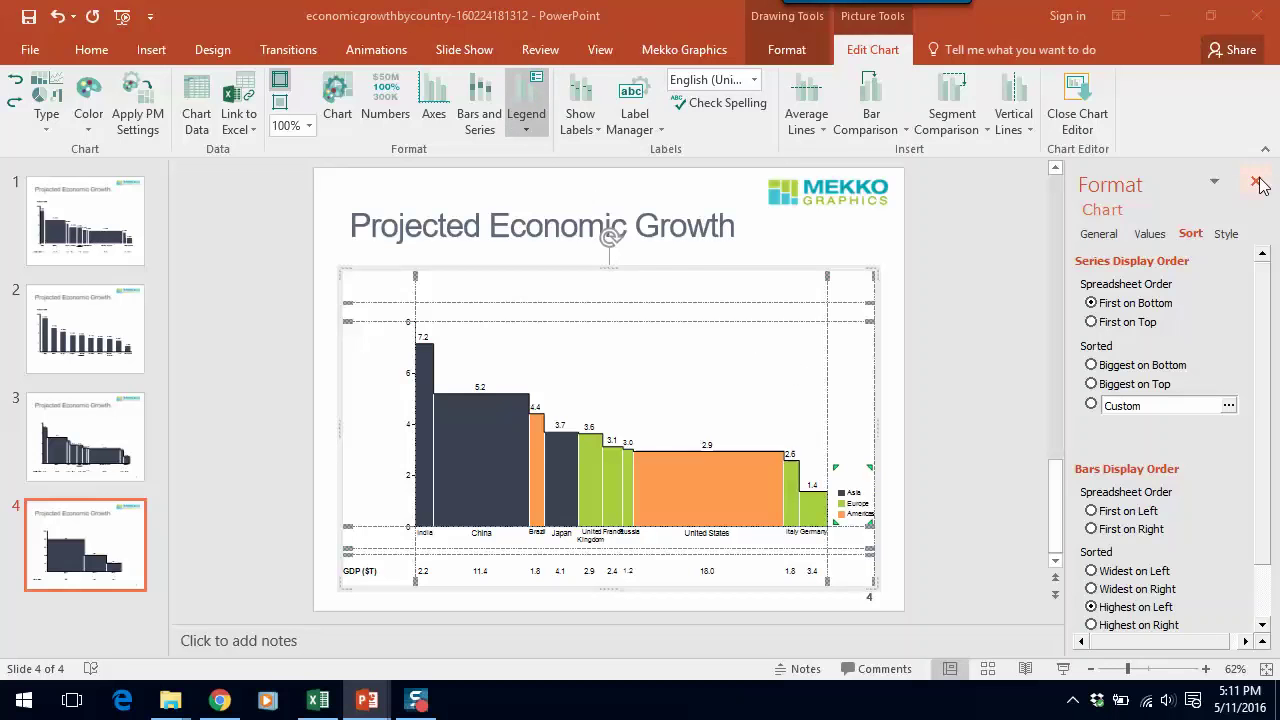
Position the legend at the top of the chart and close the chart editor.
{"action": "left_click", "coordinate": [866, 503]}
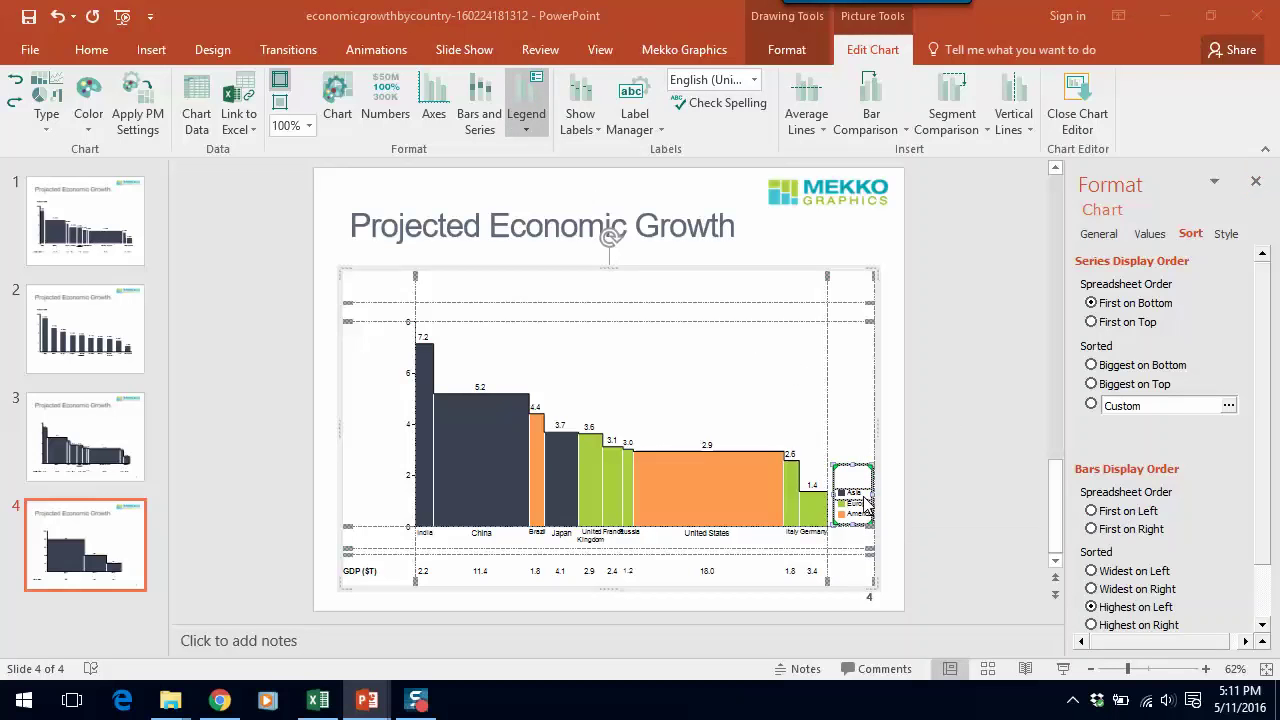
{"action": "right_click", "coordinate": [866, 503]}
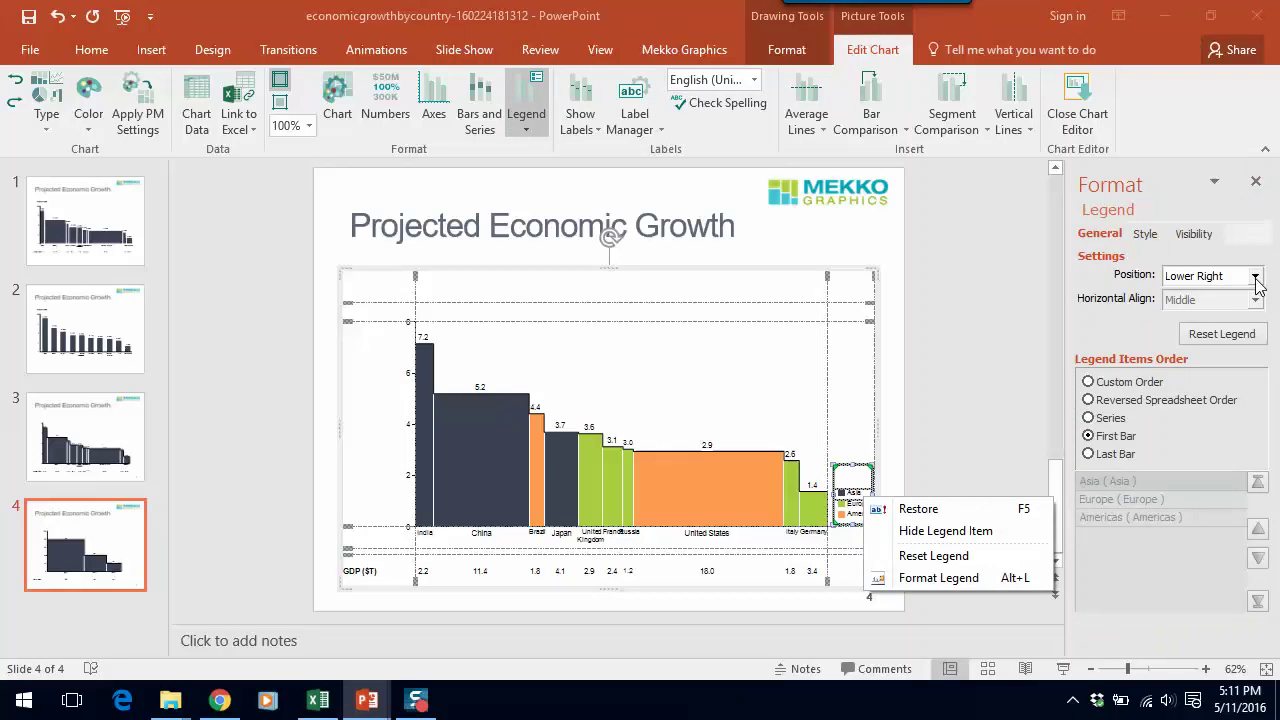
{"action": "left_click", "coordinate": [1255, 277]}
{"action": "left_click", "coordinate": [1222, 342]}
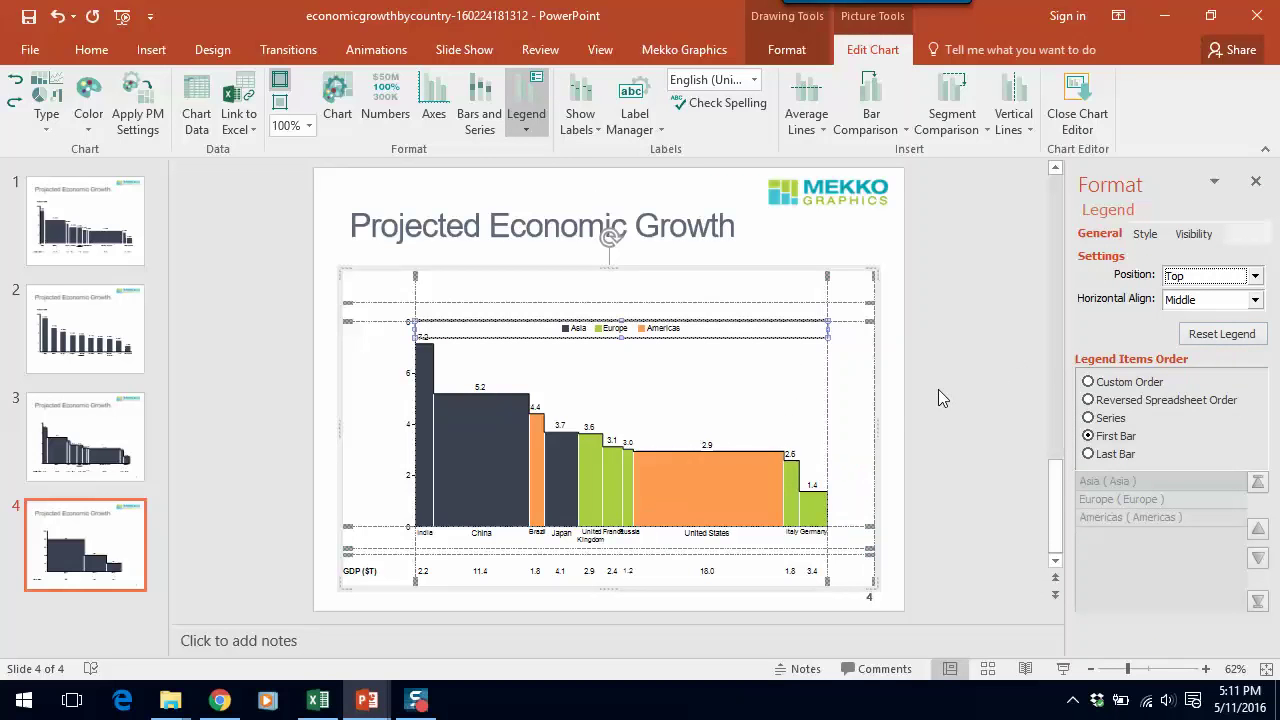
{"action": "left_click", "coordinate": [903, 403]}
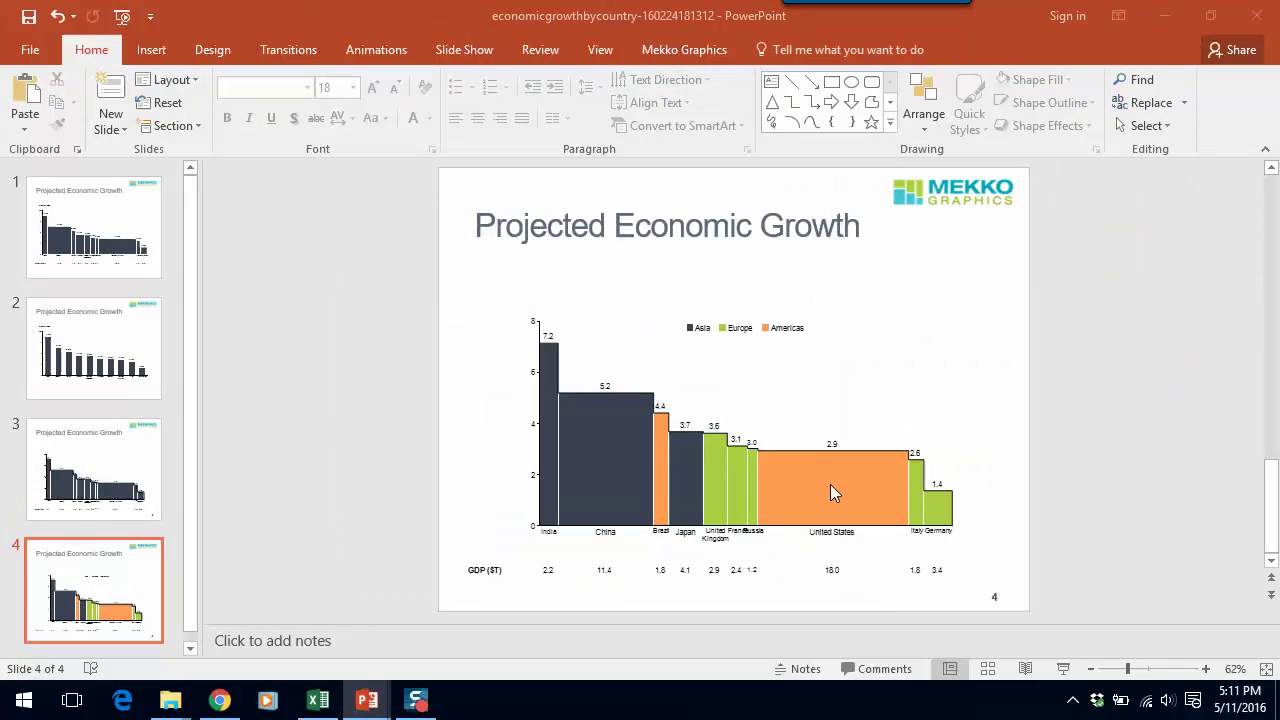
Fill the China bar with the teal blue swatch, then close chart editing.
{"action": "double_click", "coordinate": [593, 466]}
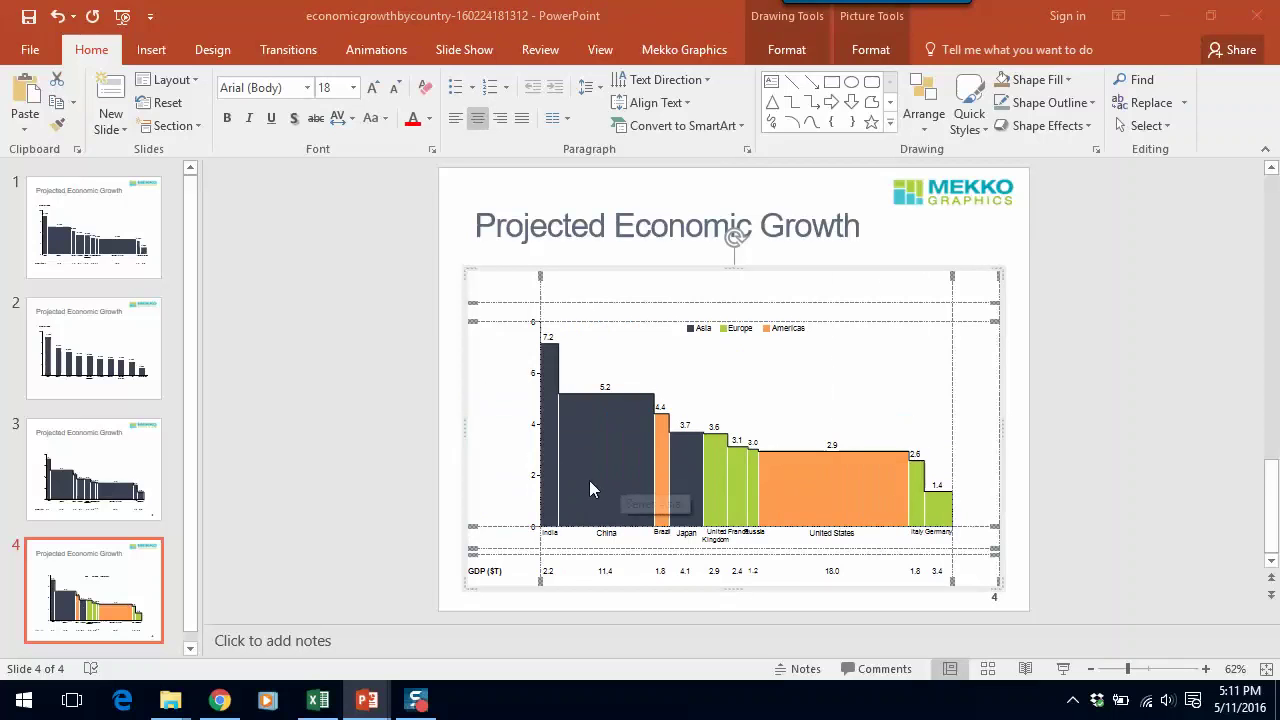
{"action": "right_click", "coordinate": [589, 480]}
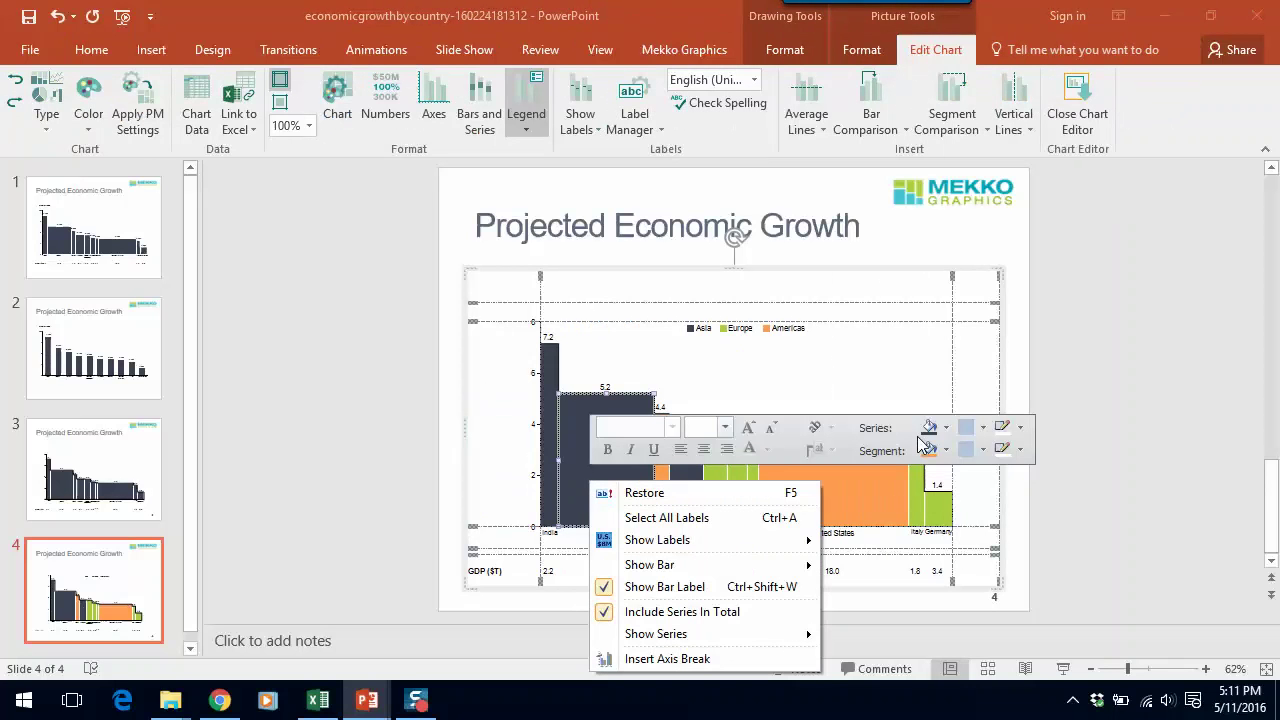
{"action": "left_click", "coordinate": [947, 451]}
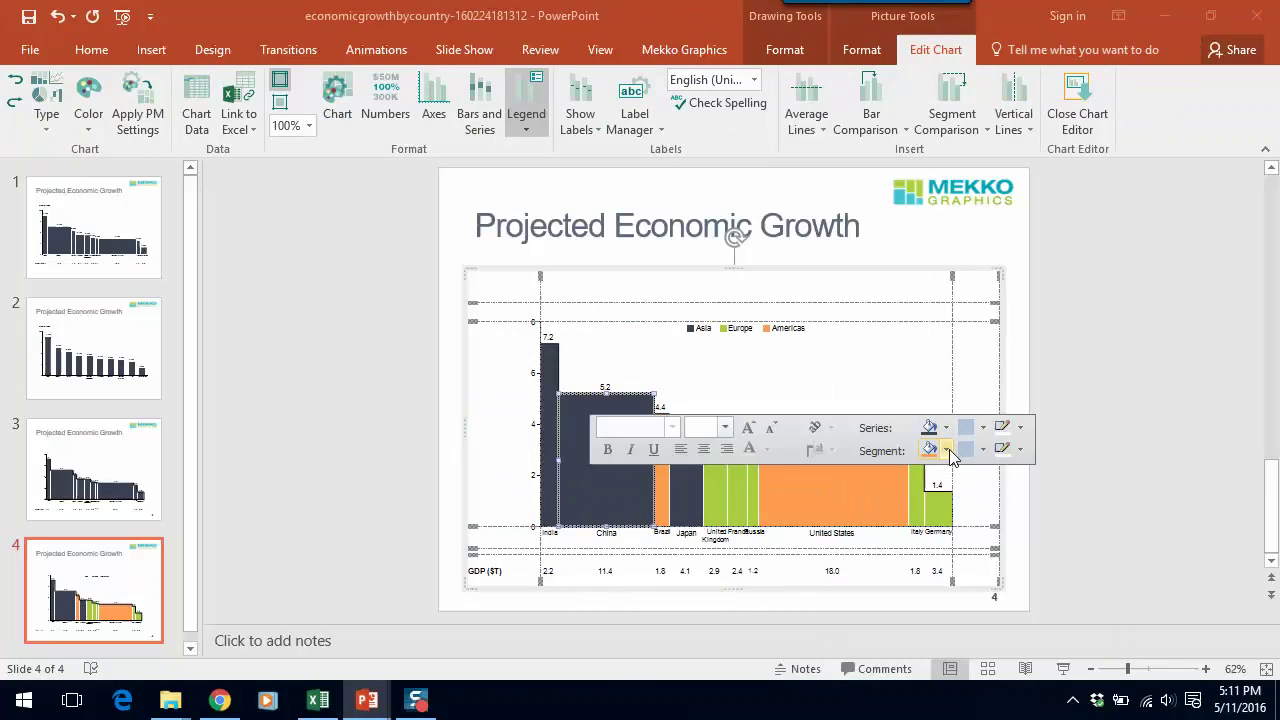
{"action": "left_click", "coordinate": [948, 452]}
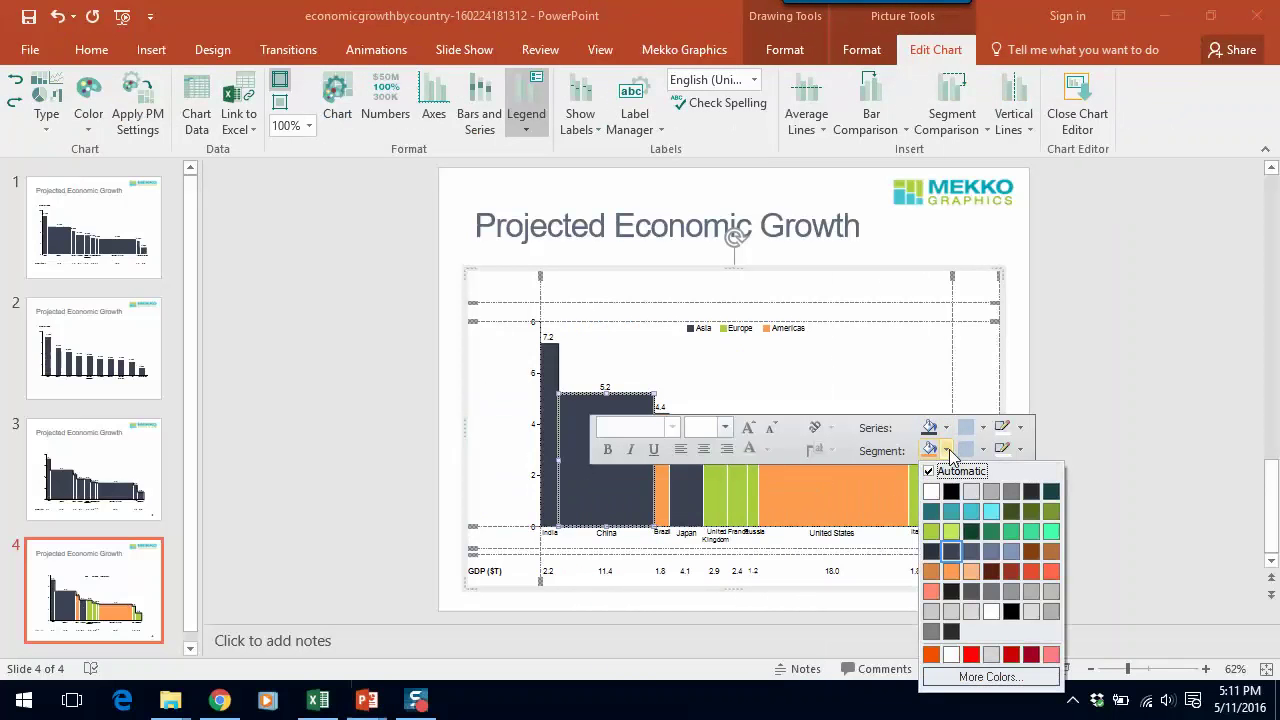
{"action": "left_click", "coordinate": [952, 513]}
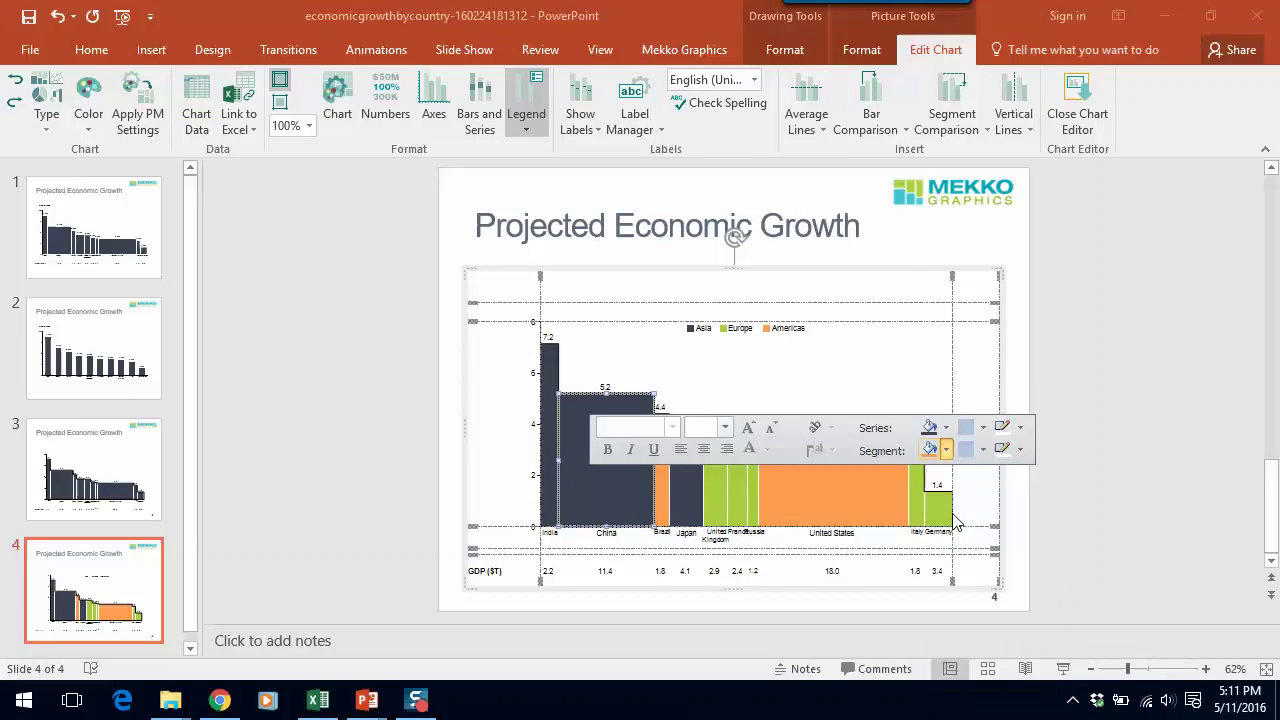
{"action": "left_click", "coordinate": [903, 255]}
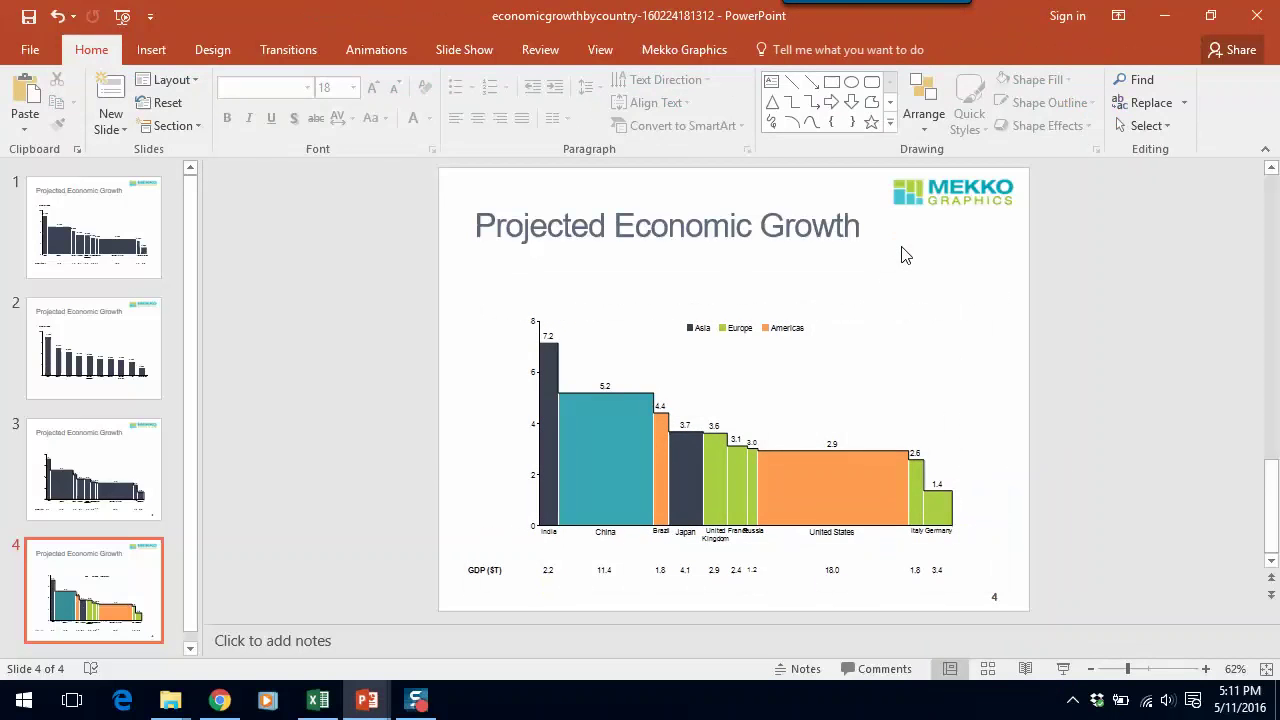